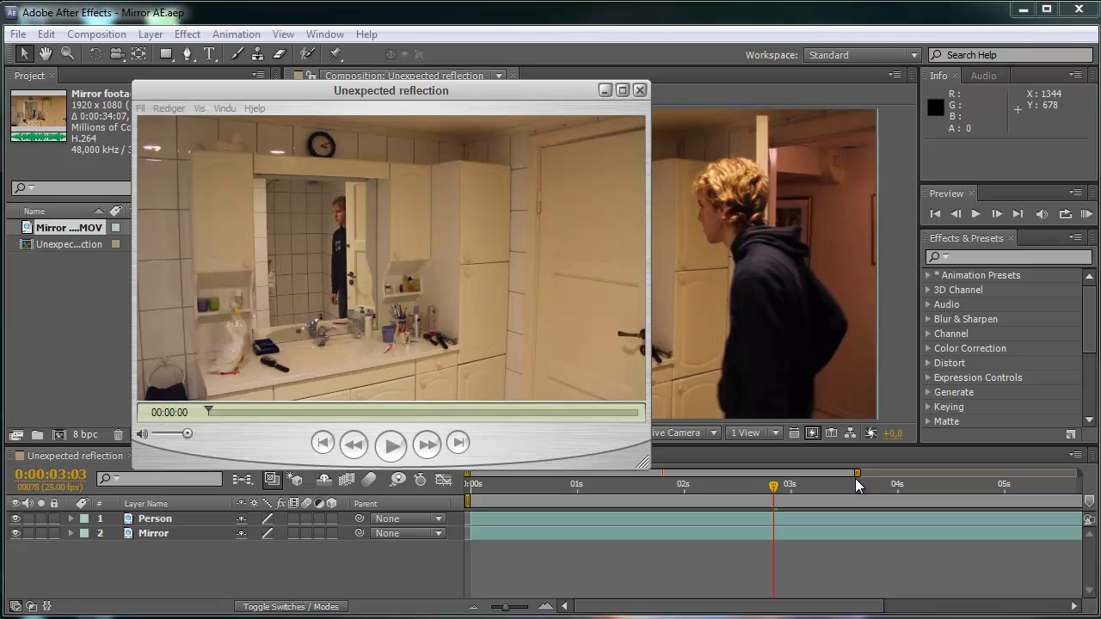
Play the finished Unexpected reflection clip in a larger player window and rewind it to about four seconds.
{"action": "left_click", "coordinate": [388, 448]}
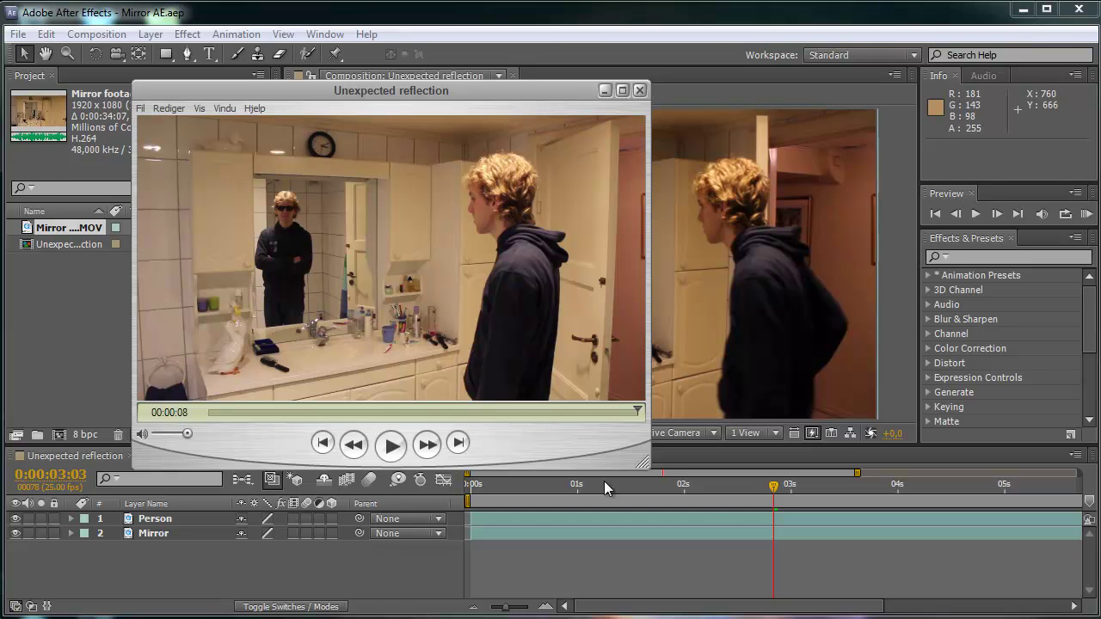
{"action": "left_click_drag", "start_coordinate": [649, 467], "coordinate": [797, 545]}
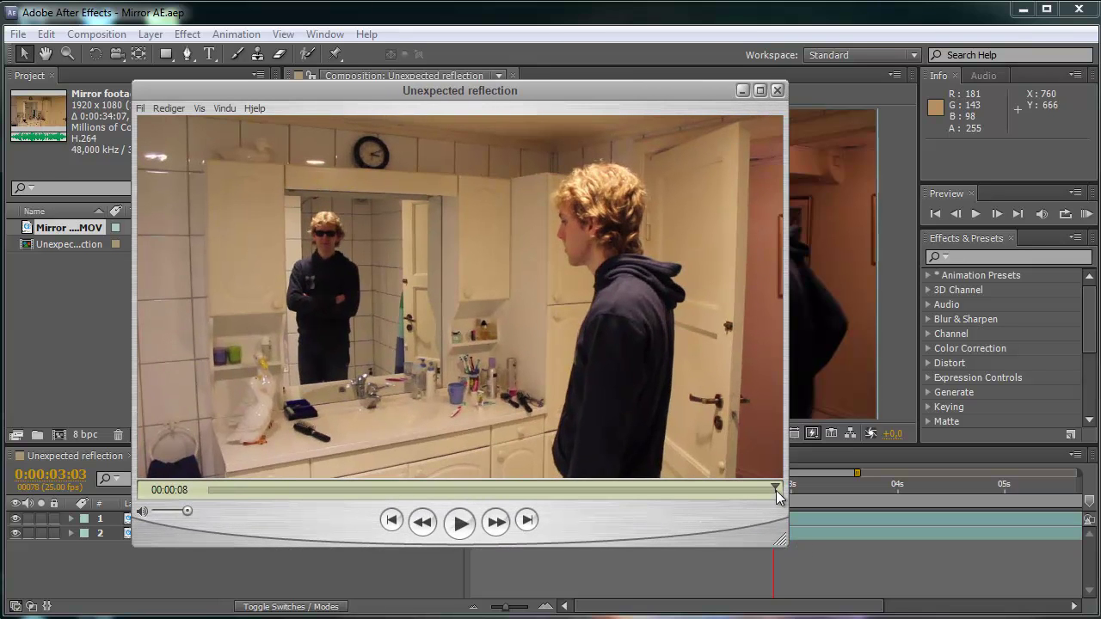
{"action": "left_click_drag", "start_coordinate": [776, 490], "coordinate": [447, 496]}
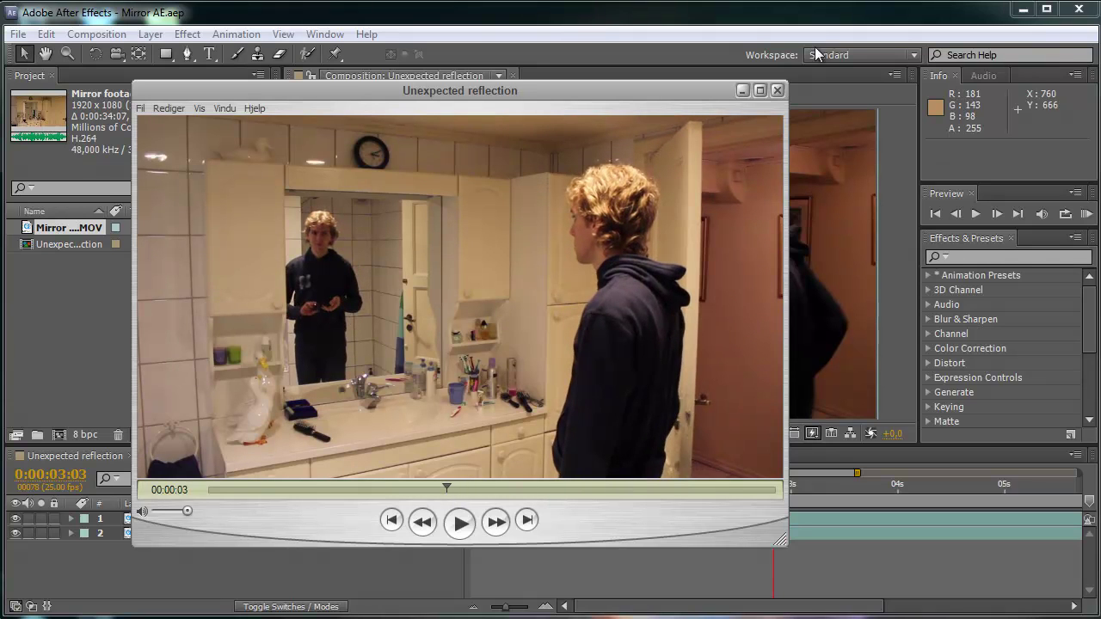
Close the player and start a new composition on the HDV/HDTV 720 25 preset, editing its duration.
{"action": "left_click", "coordinate": [777, 90]}
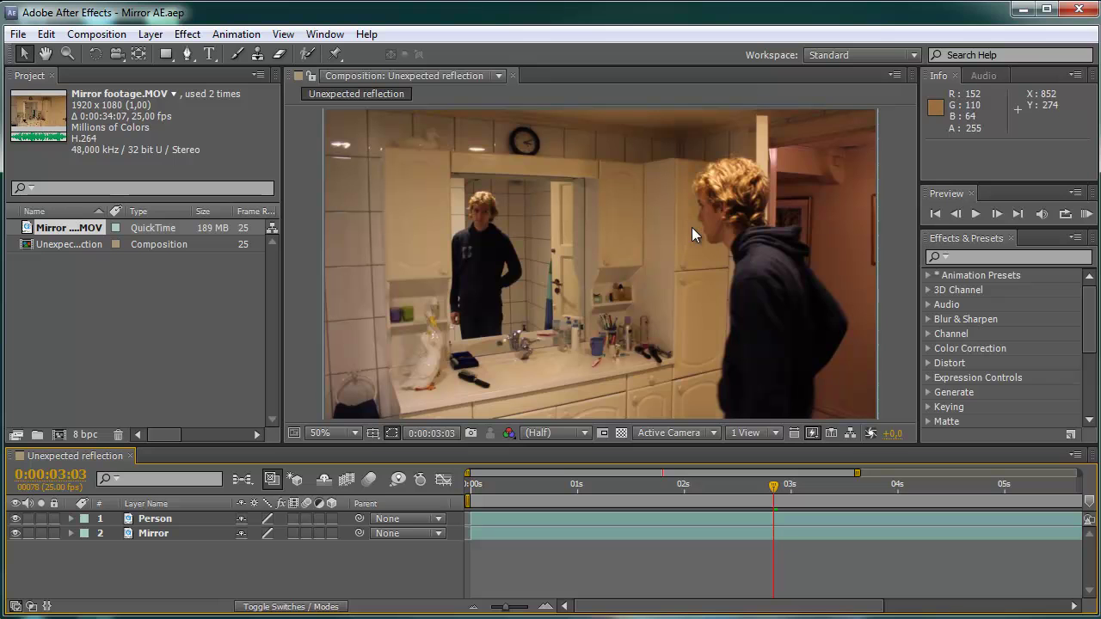
{"action": "left_click", "coordinate": [60, 434]}
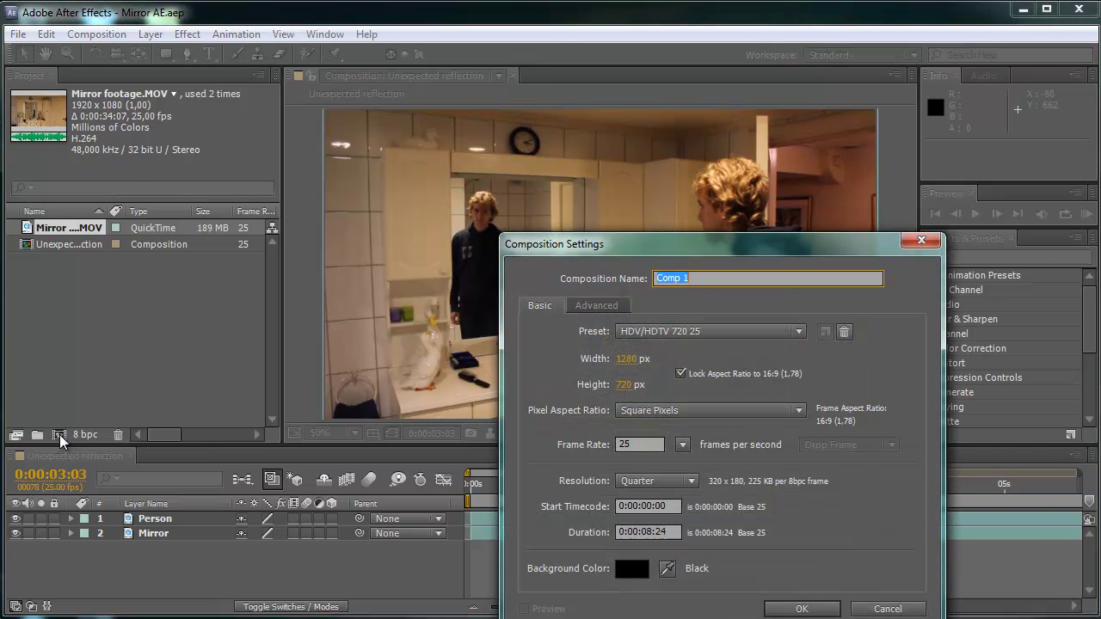
{"action": "left_click", "coordinate": [669, 330]}
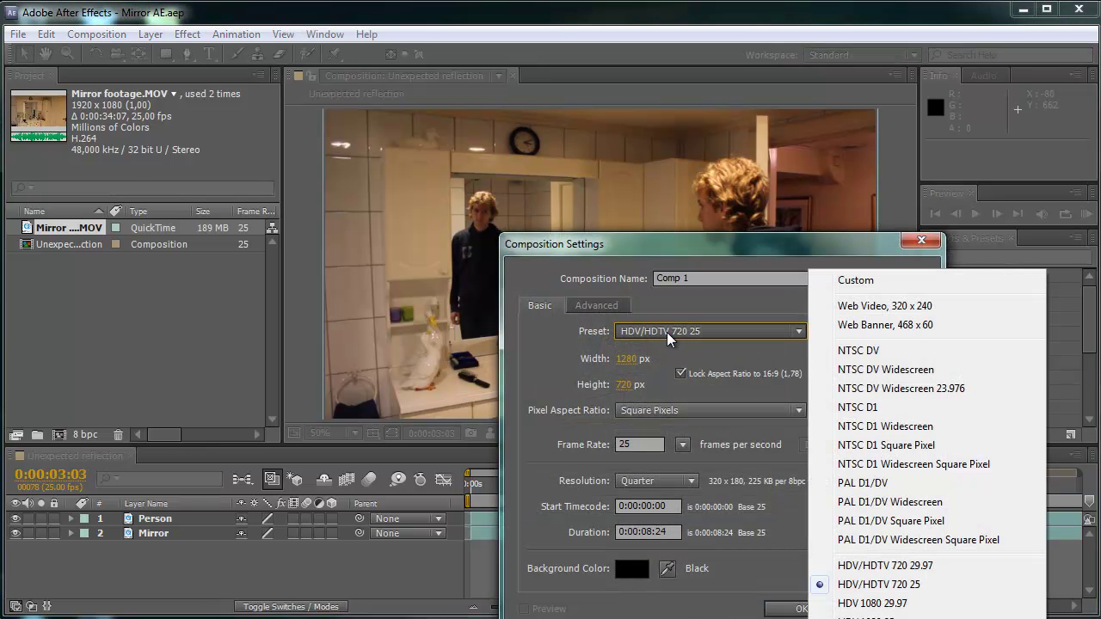
{"action": "left_click", "coordinate": [669, 331]}
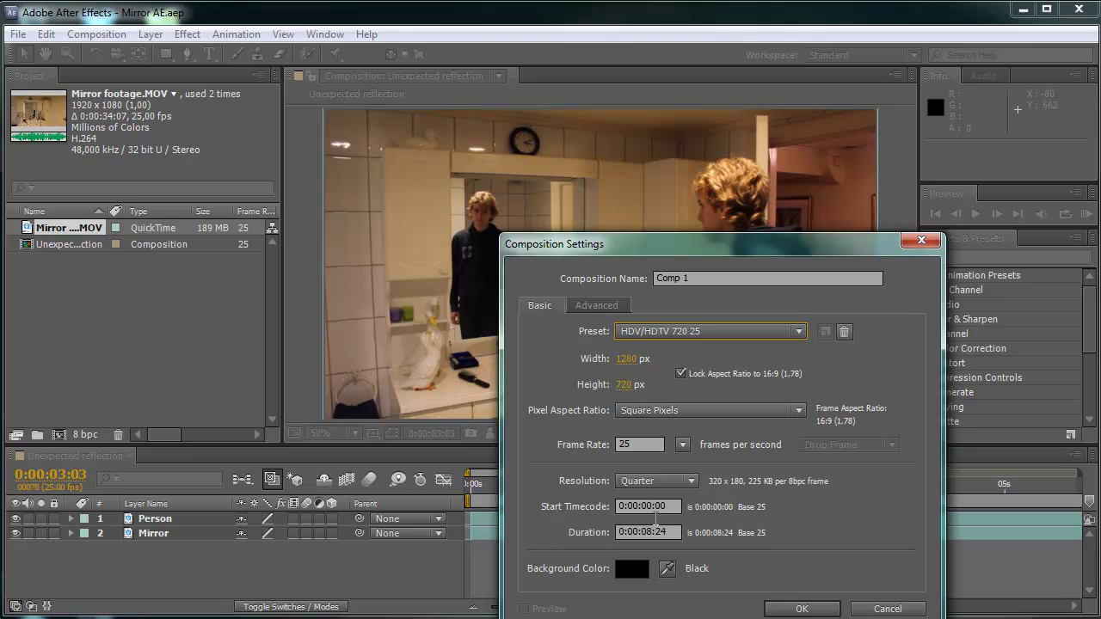
{"action": "left_click", "coordinate": [650, 532]}
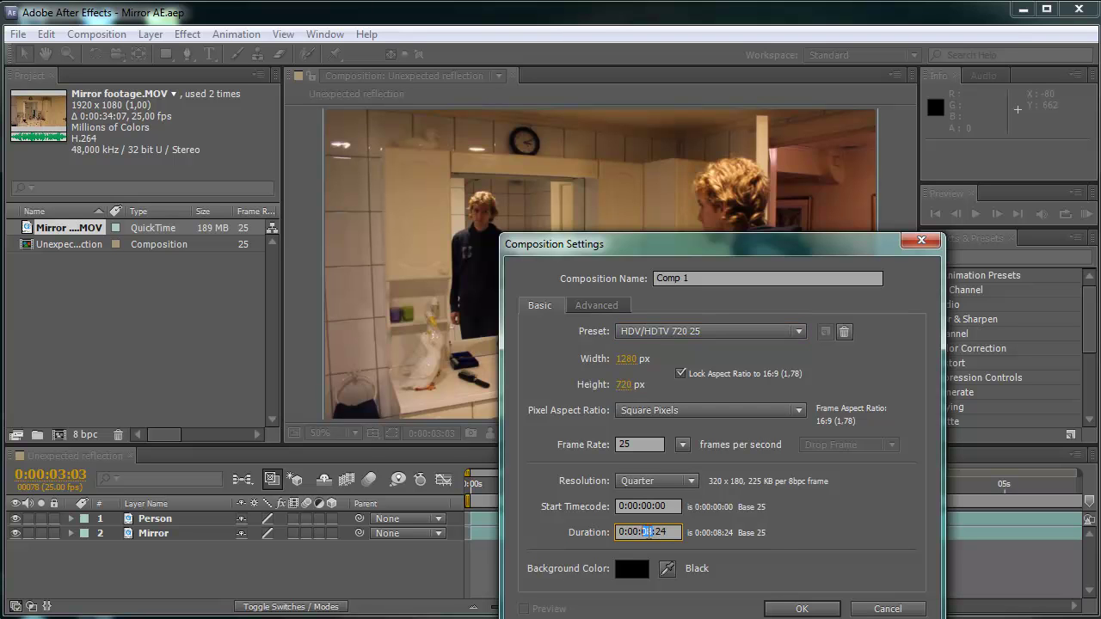
Confirm Comp 1 with a 0:00:40:24 duration and add Mirror footage.MOV to its timeline.
{"action": "type", "text": "40"}
{"action": "left_click", "coordinate": [791, 608]}
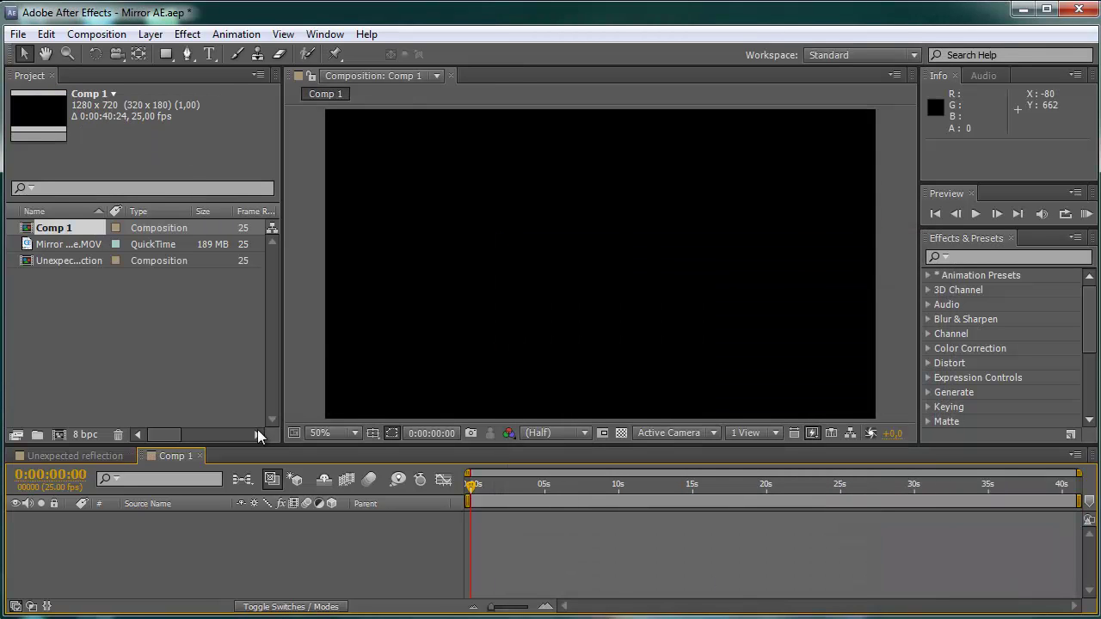
{"action": "left_click", "coordinate": [62, 245]}
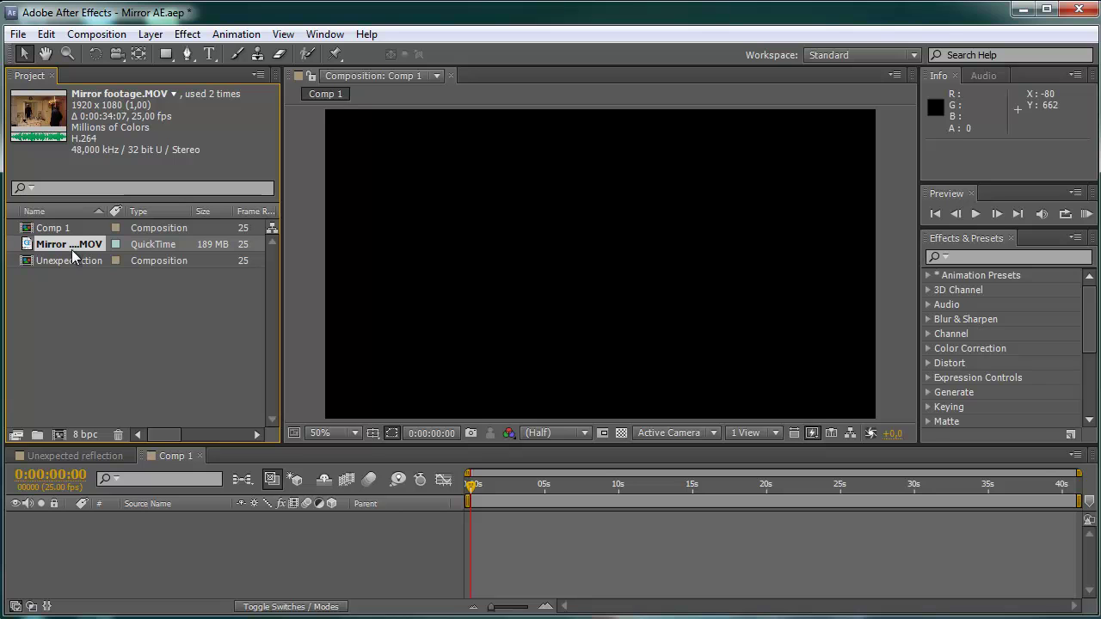
{"action": "left_click_drag", "start_coordinate": [73, 255], "coordinate": [152, 572]}
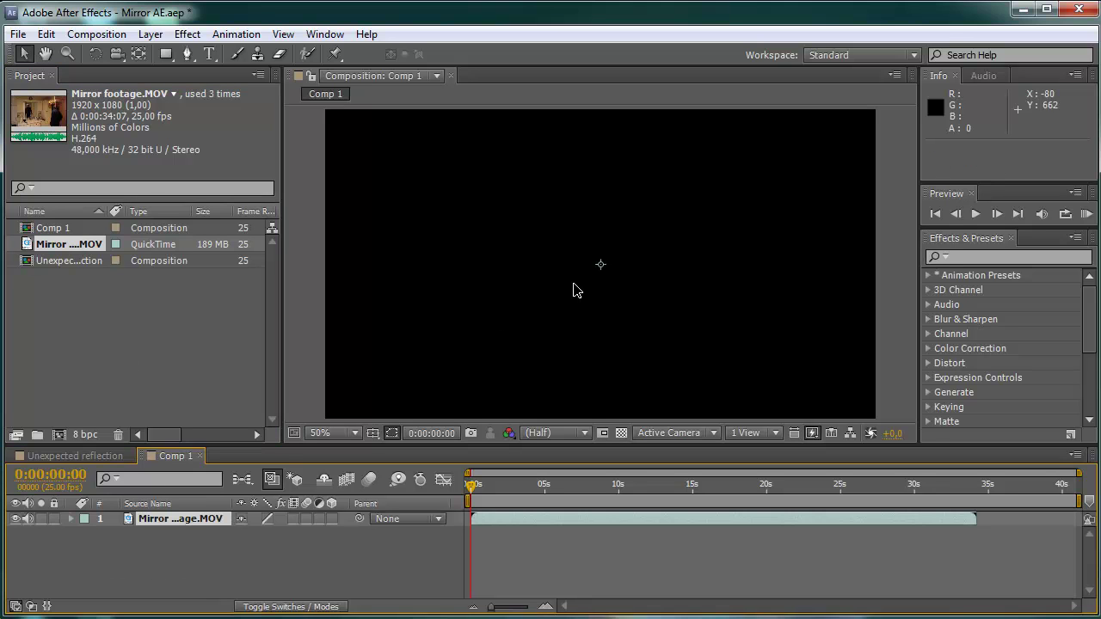
{"action": "scroll", "coordinate": [526, 343], "scroll_direction": "down", "scroll_amount": 2}
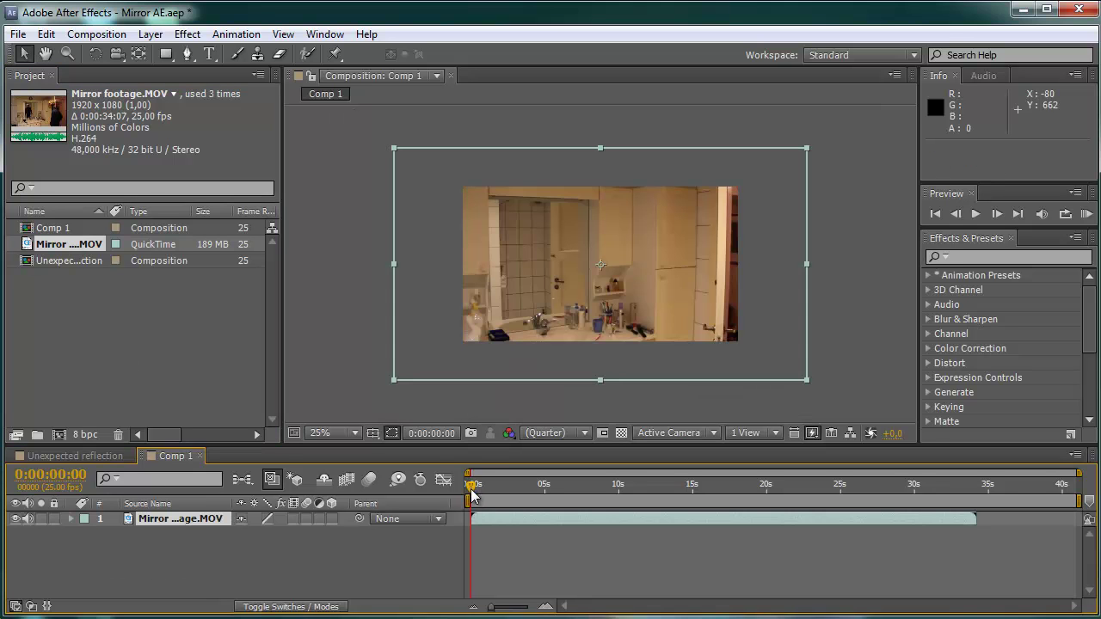
{"action": "scroll", "coordinate": [526, 343], "scroll_direction": "up", "scroll_amount": 4}
{"action": "scroll", "coordinate": [526, 343], "scroll_direction": "down", "scroll_amount": 4}
Scale the Mirror footage layer to 67% and move to 0:00:02:11.
{"action": "key", "text": "s"}
{"action": "left_click", "coordinate": [261, 533]}
{"action": "type", "text": "67"}
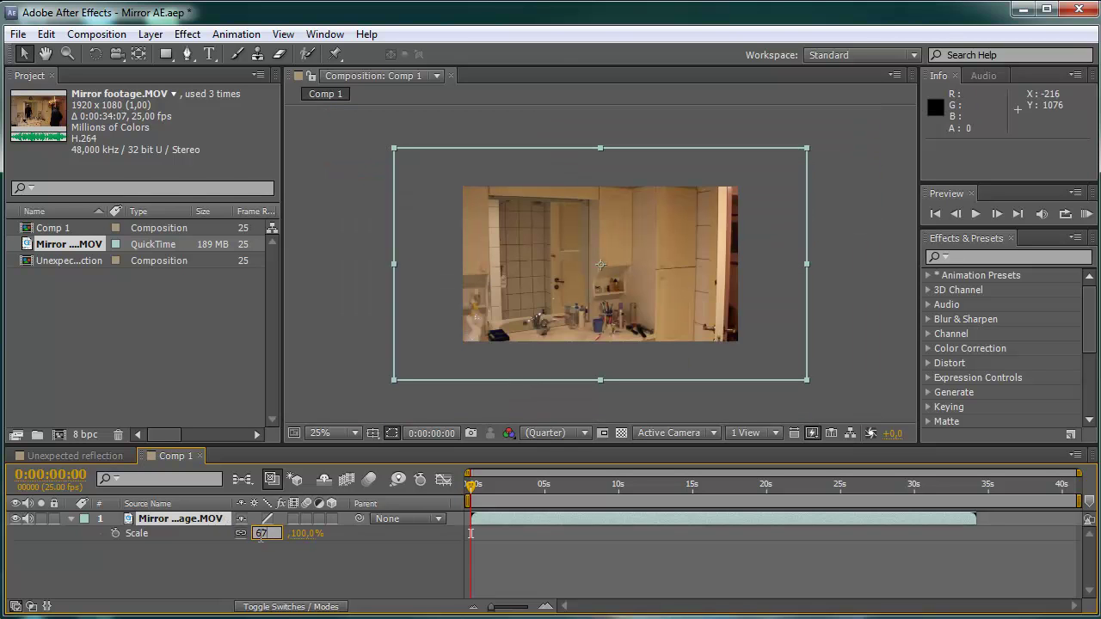
{"action": "key", "text": "Return"}
{"action": "scroll", "coordinate": [502, 320], "scroll_direction": "up", "scroll_amount": 2}
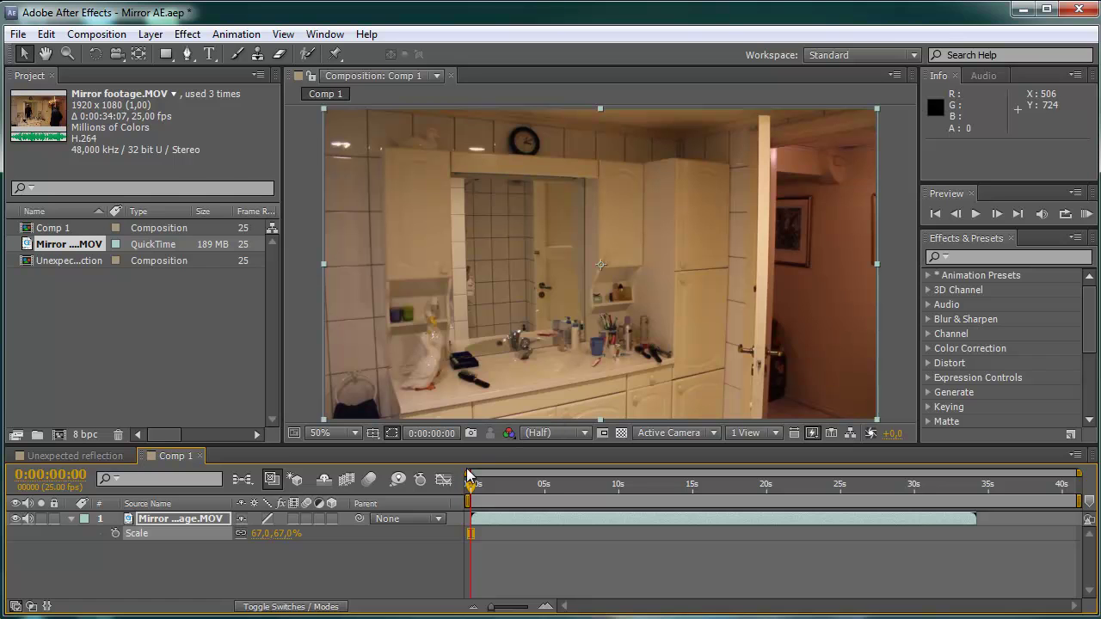
{"action": "left_click_drag", "start_coordinate": [474, 490], "coordinate": [510, 481]}
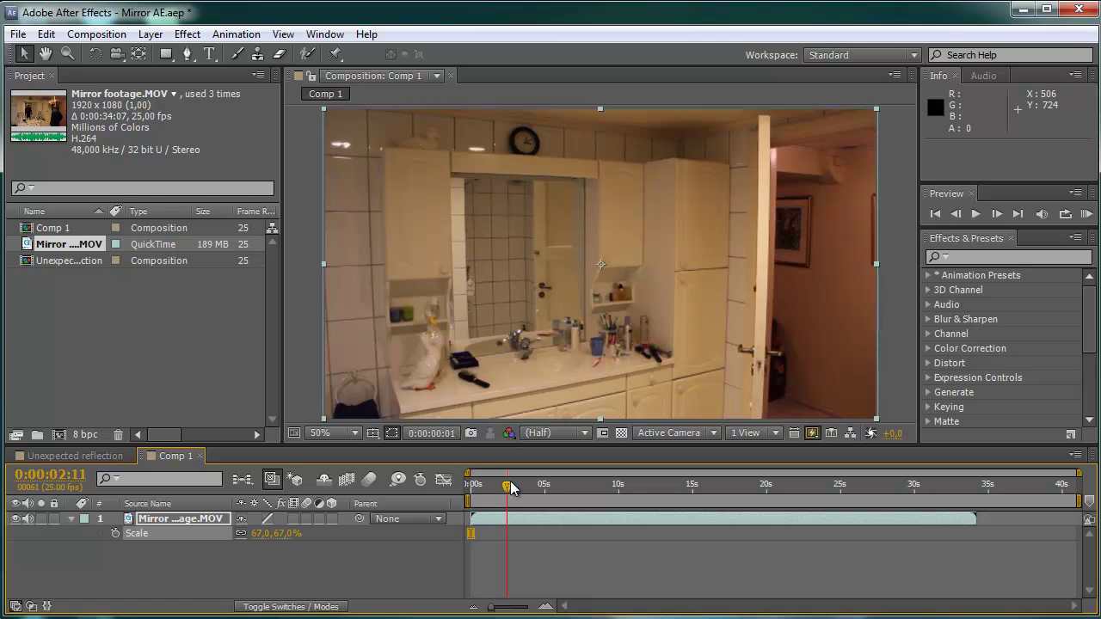
{"action": "left_click", "coordinate": [559, 438]}
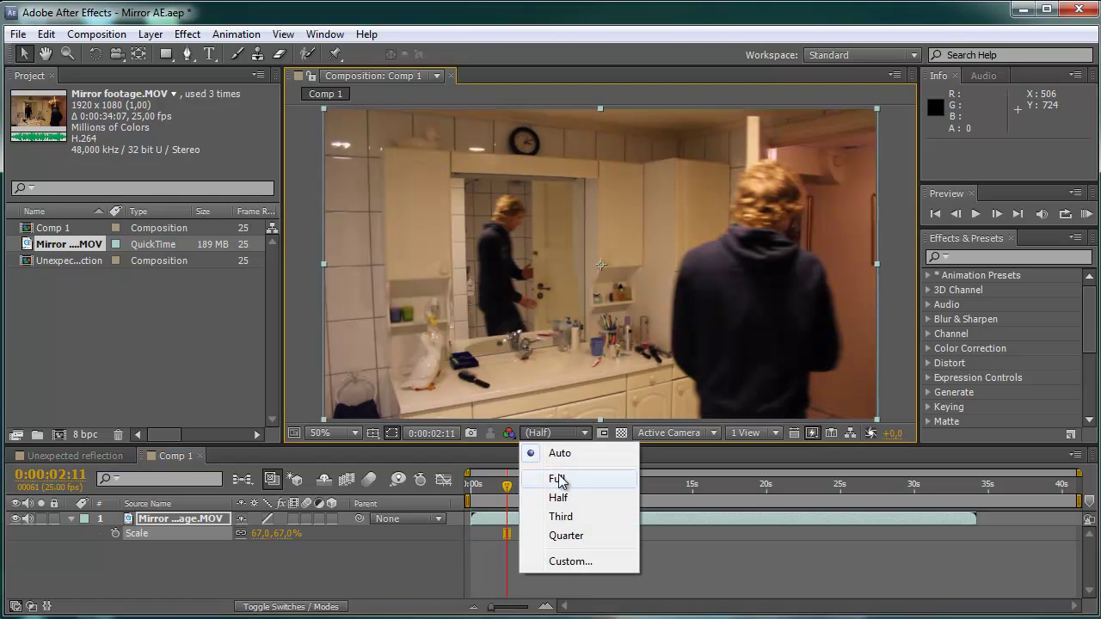
{"action": "left_click", "coordinate": [546, 529]}
{"action": "left_click", "coordinate": [542, 433]}
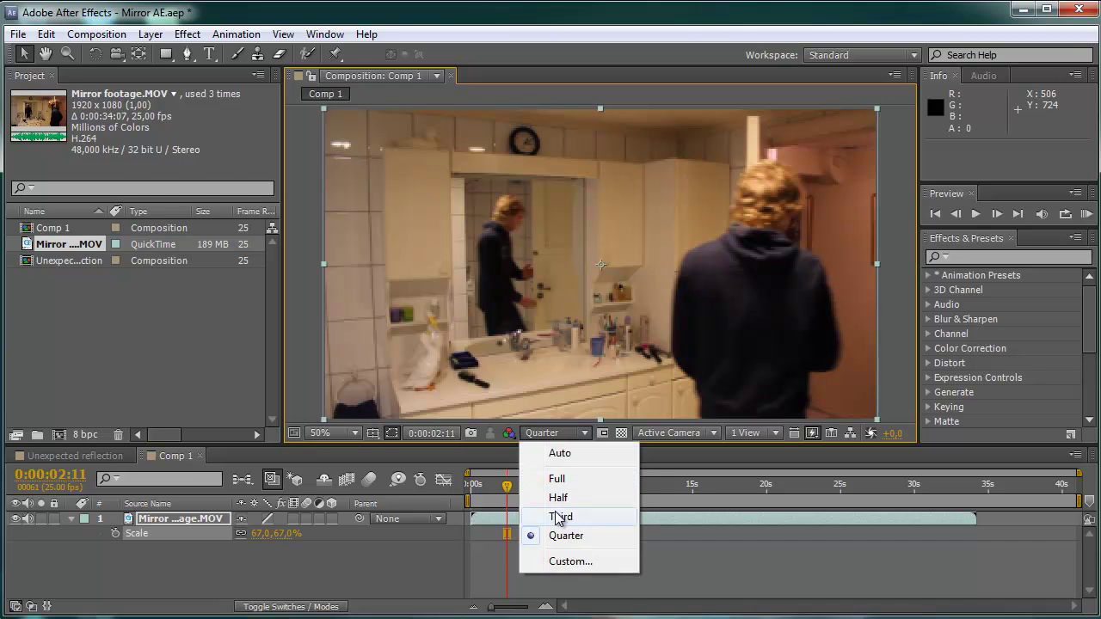
{"action": "left_click", "coordinate": [564, 533]}
{"action": "left_click_drag", "start_coordinate": [507, 485], "coordinate": [632, 485]}
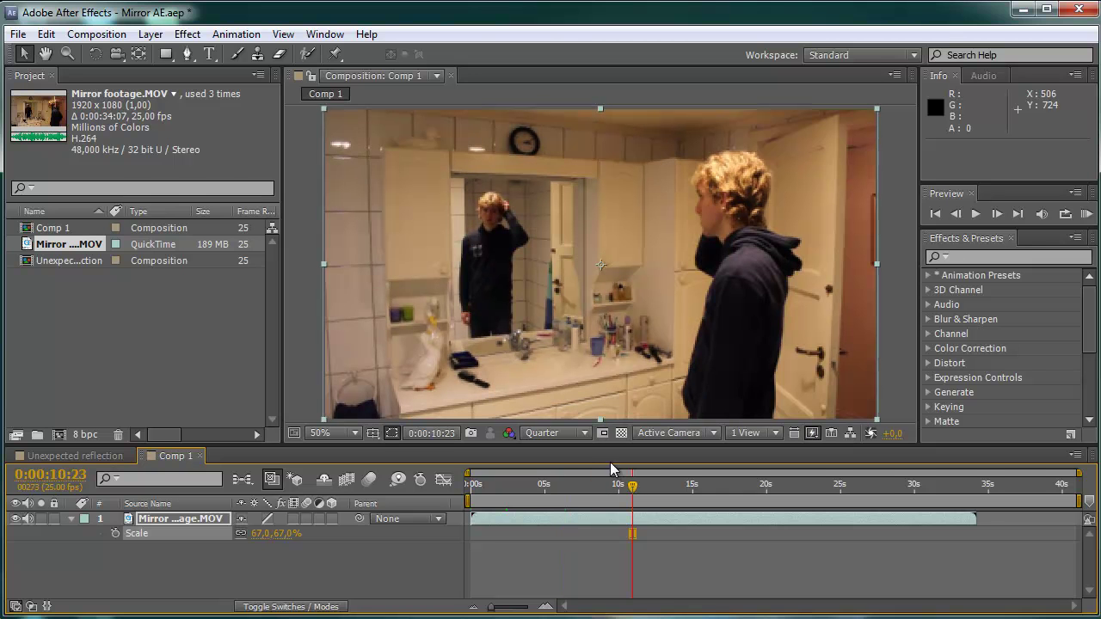
{"action": "left_click", "coordinate": [573, 436]}
{"action": "left_click", "coordinate": [582, 498]}
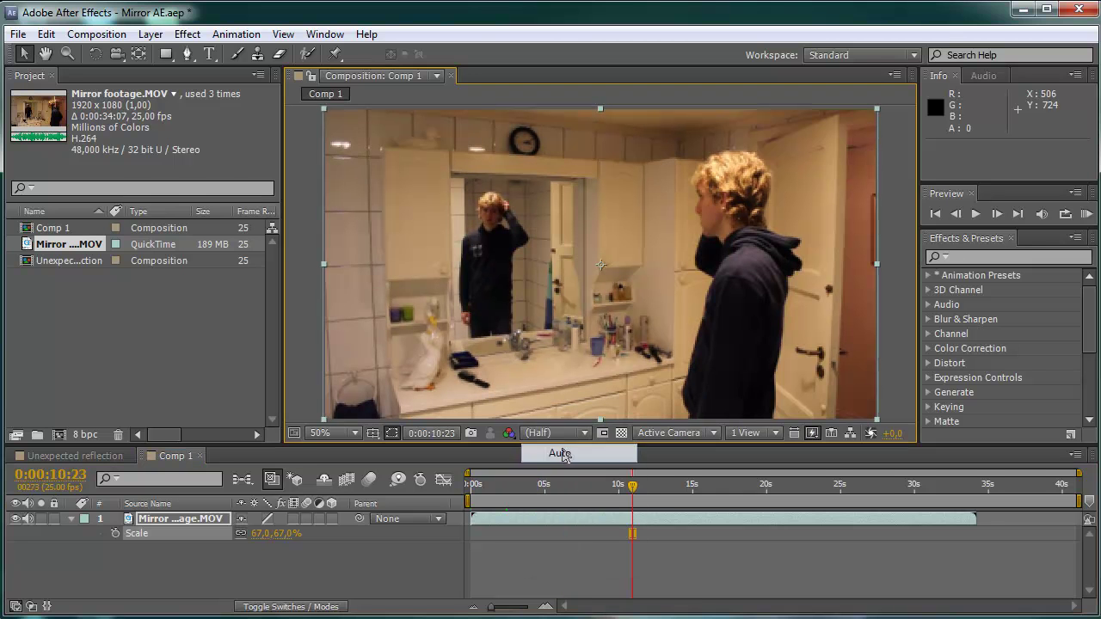
{"action": "left_click", "coordinate": [559, 498]}
{"action": "left_click_drag", "start_coordinate": [559, 499], "coordinate": [584, 498]}
{"action": "left_click", "coordinate": [614, 499]}
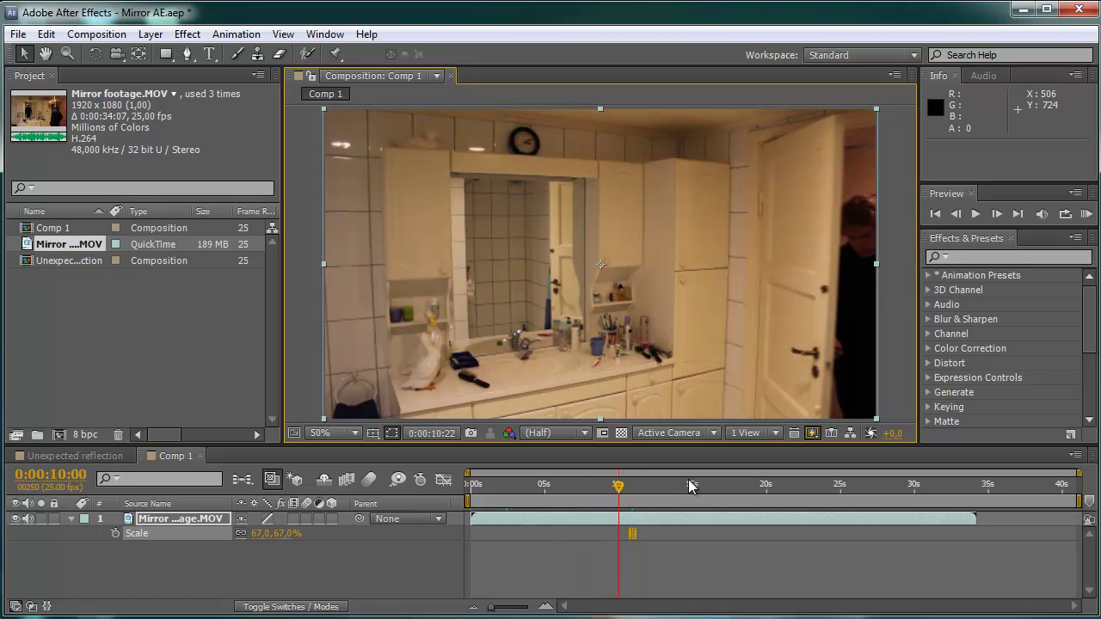
{"action": "left_click", "coordinate": [691, 487]}
{"action": "left_click", "coordinate": [634, 485]}
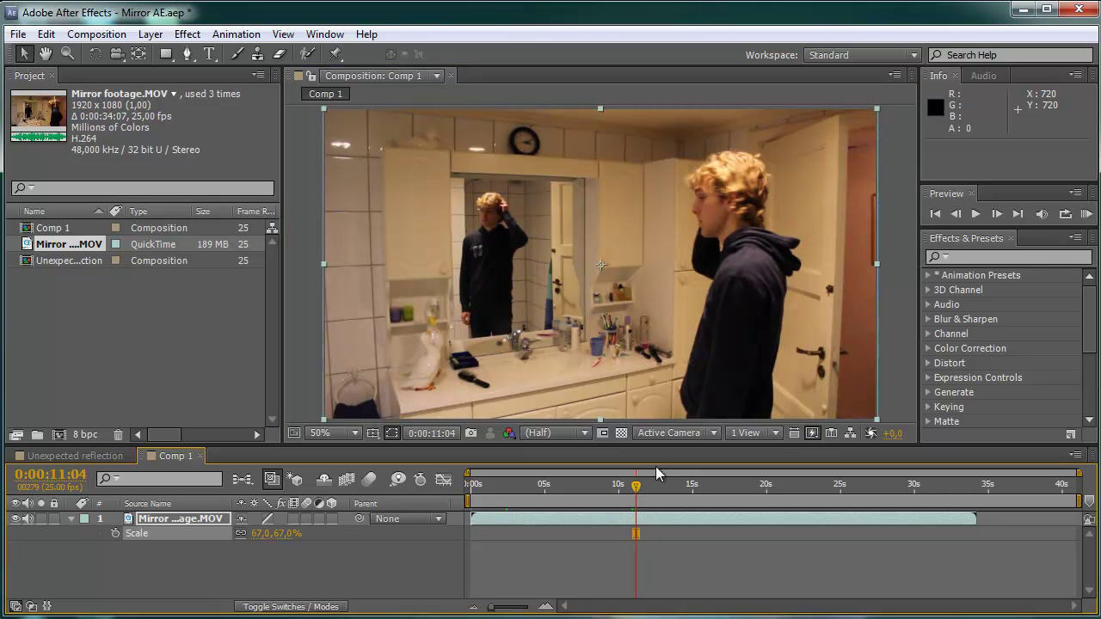
{"action": "left_click", "coordinate": [770, 495]}
{"action": "left_click_drag", "start_coordinate": [771, 497], "coordinate": [815, 487]}
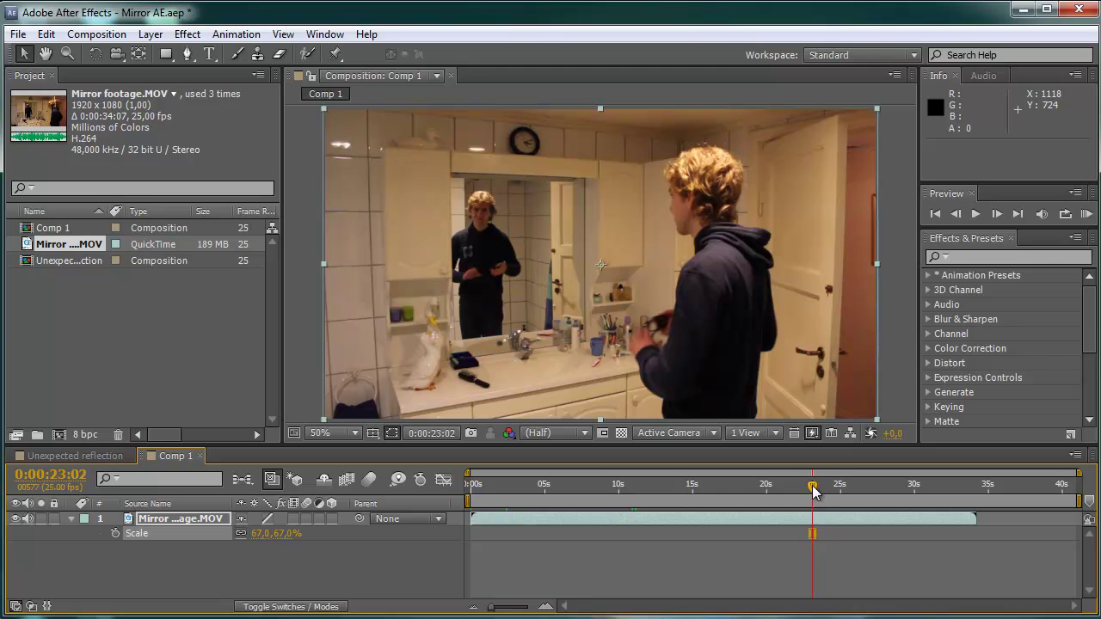
{"action": "left_click_drag", "start_coordinate": [815, 487], "coordinate": [836, 487]}
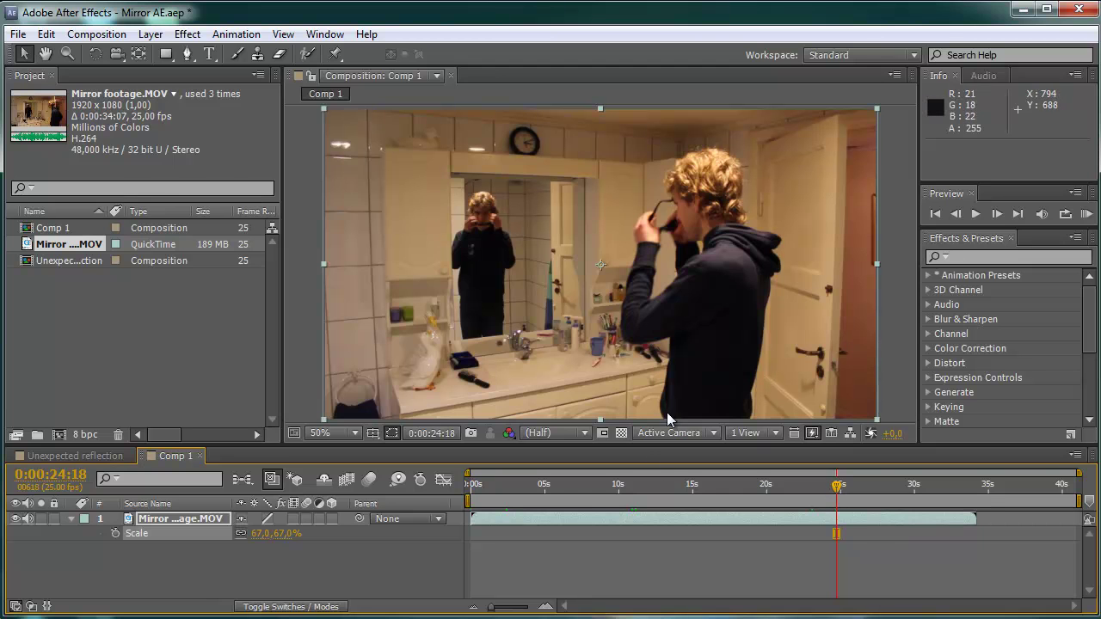
{"action": "left_click", "coordinate": [586, 488]}
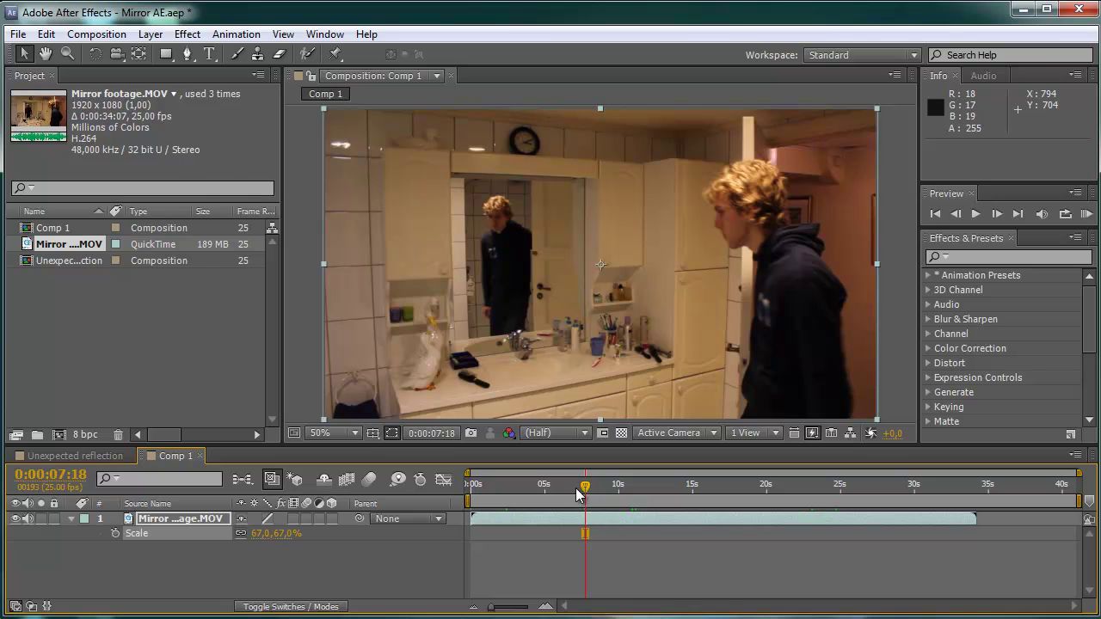
{"action": "left_click", "coordinate": [602, 488]}
{"action": "left_click_drag", "start_coordinate": [617, 492], "coordinate": [623, 492]}
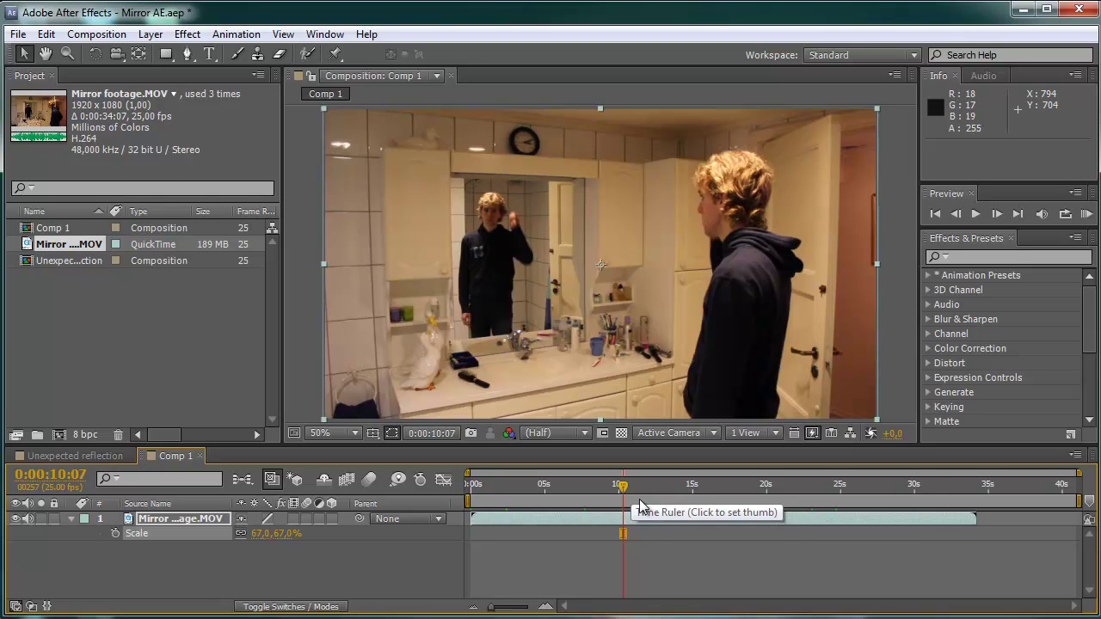
{"action": "left_click", "coordinate": [624, 486]}
{"action": "left_click_drag", "start_coordinate": [677, 487], "coordinate": [692, 487]}
{"action": "left_click", "coordinate": [718, 486]}
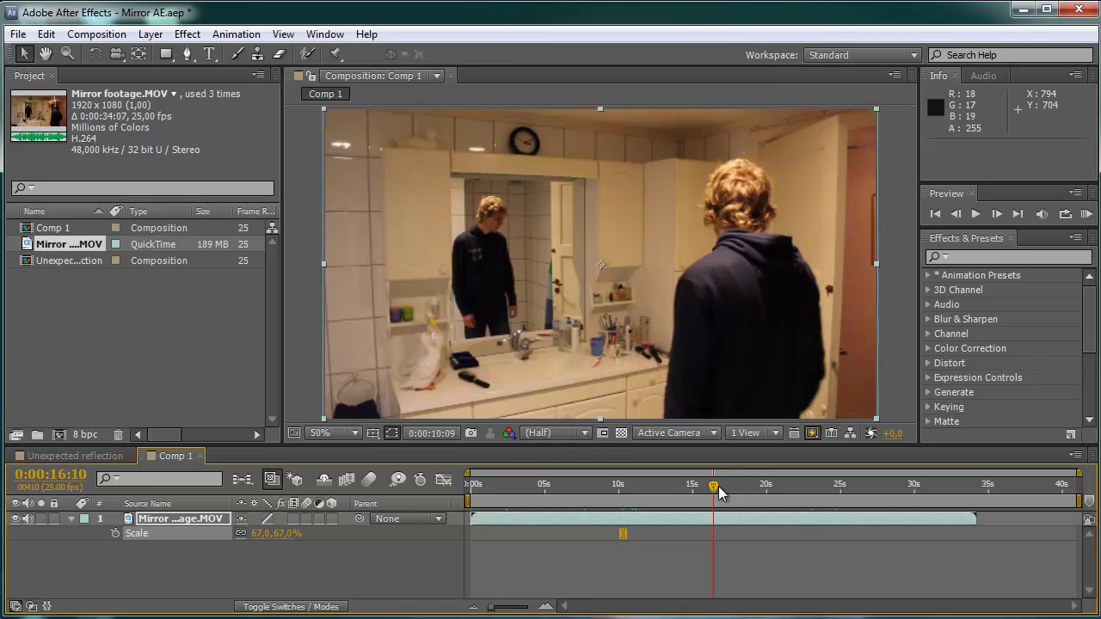
{"action": "left_click", "coordinate": [748, 489]}
{"action": "left_click_drag", "start_coordinate": [759, 497], "coordinate": [731, 500]}
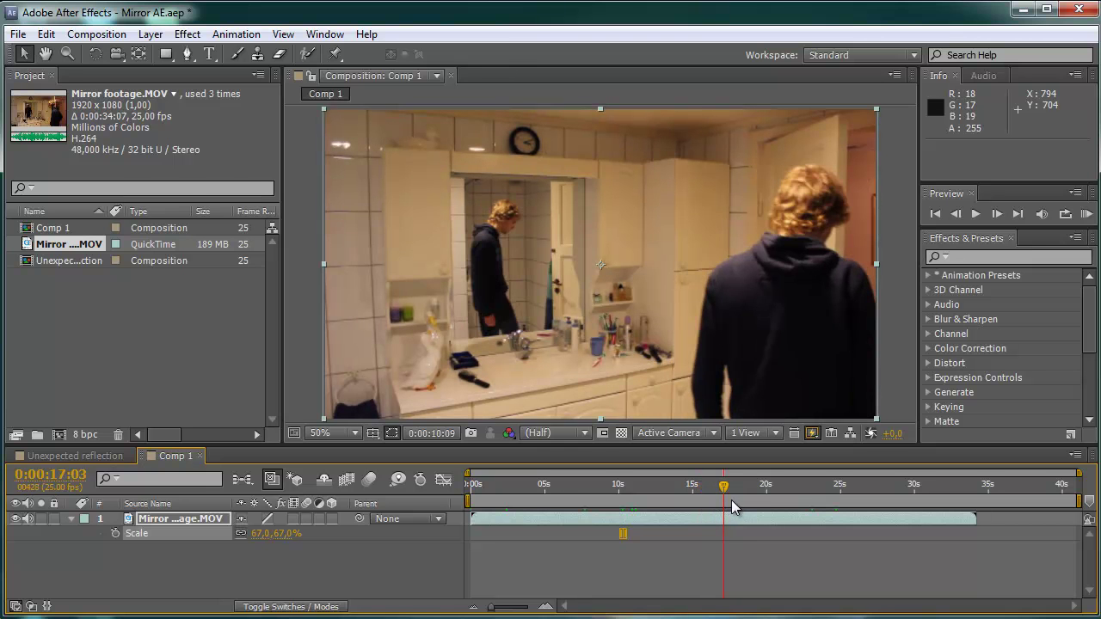
{"action": "left_click", "coordinate": [215, 519]}
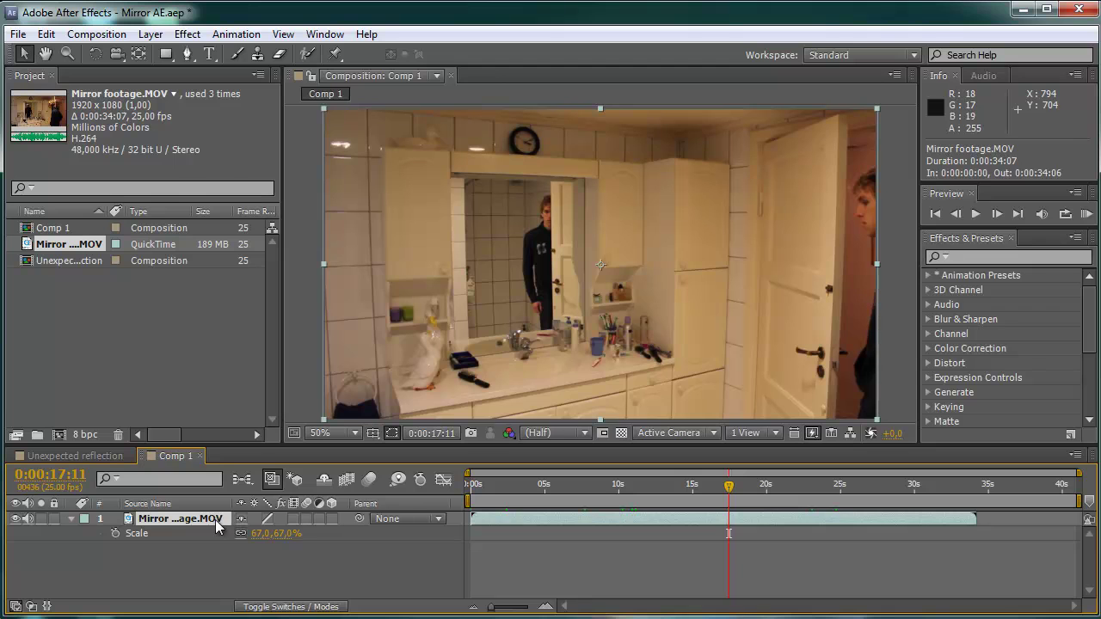
{"action": "left_click_drag", "start_coordinate": [216, 519], "coordinate": [215, 526]}
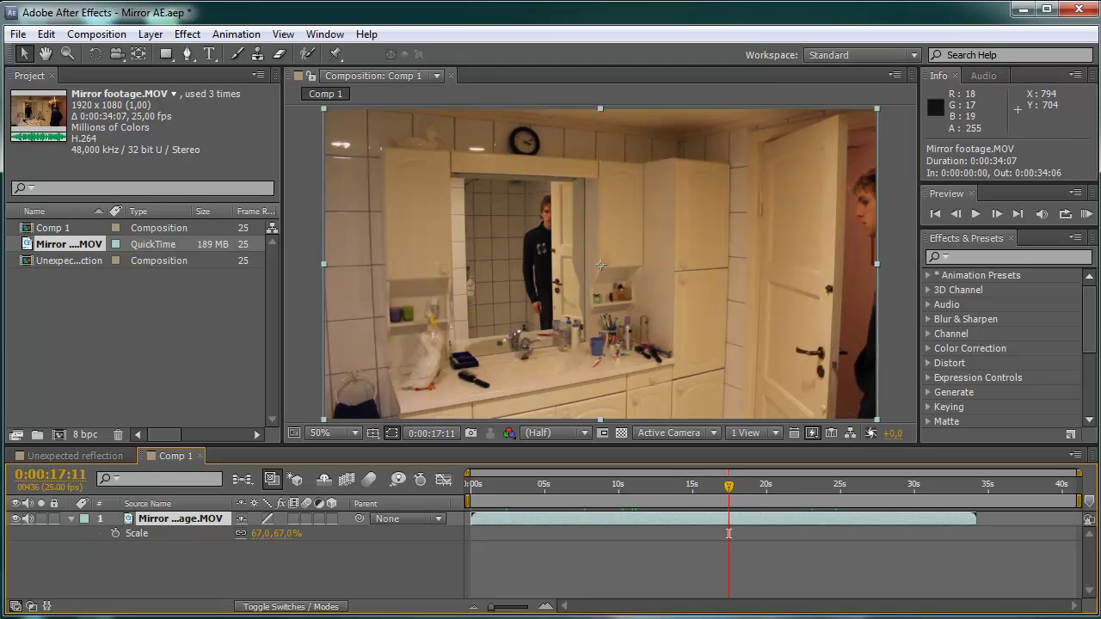
Duplicate the mirror footage layer with Ctrl+D.
{"action": "right_click", "coordinate": [215, 520]}
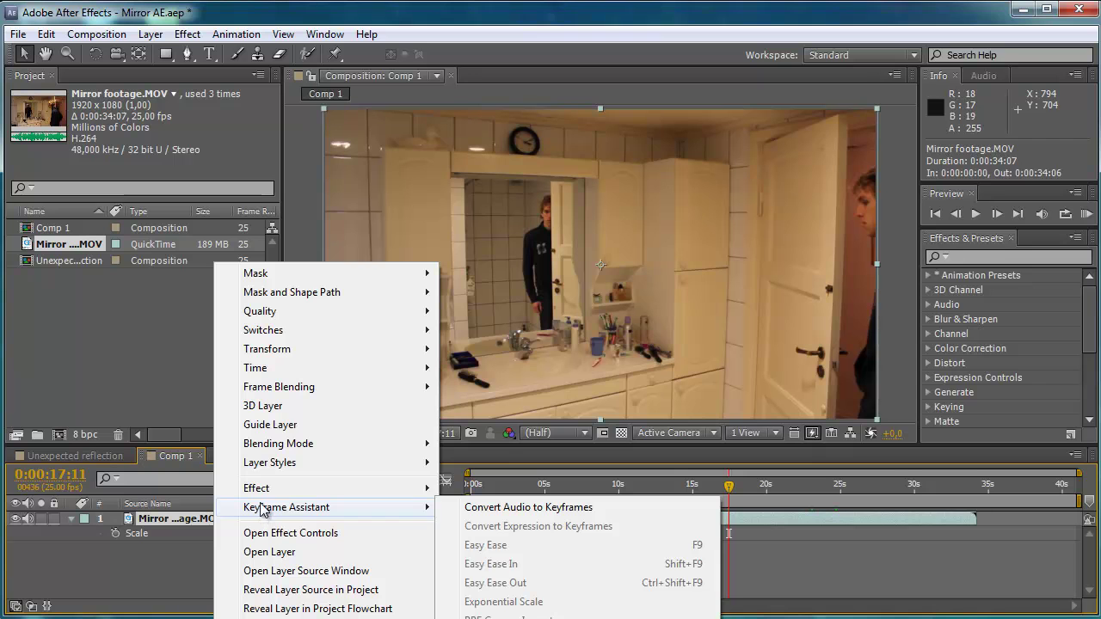
{"action": "left_click", "coordinate": [155, 555]}
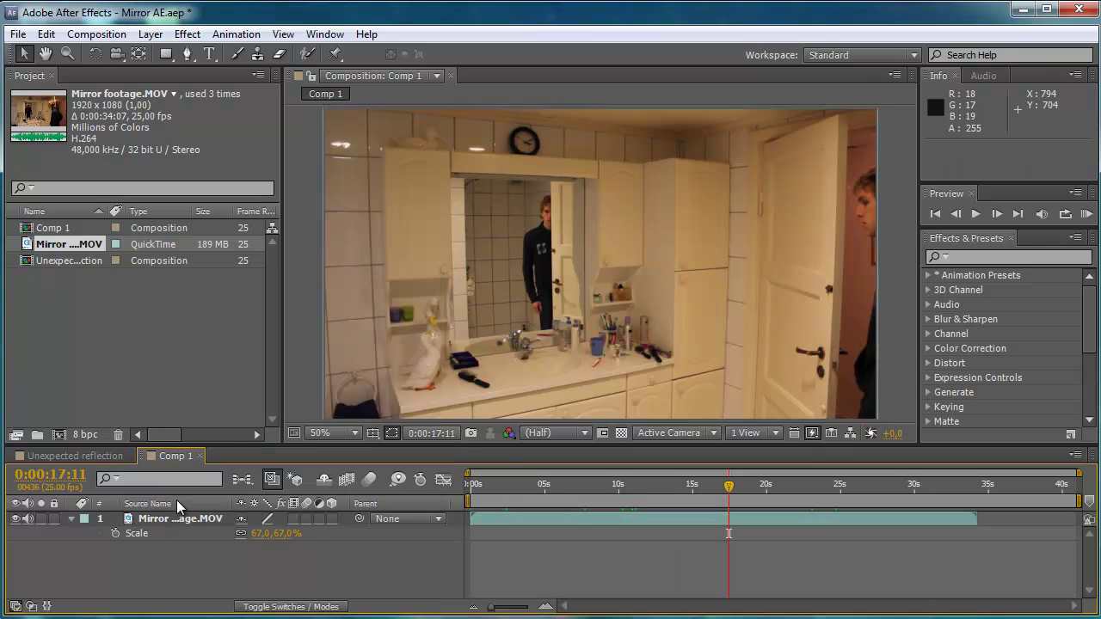
{"action": "left_click", "coordinate": [184, 519]}
{"action": "left_click", "coordinate": [149, 34]}
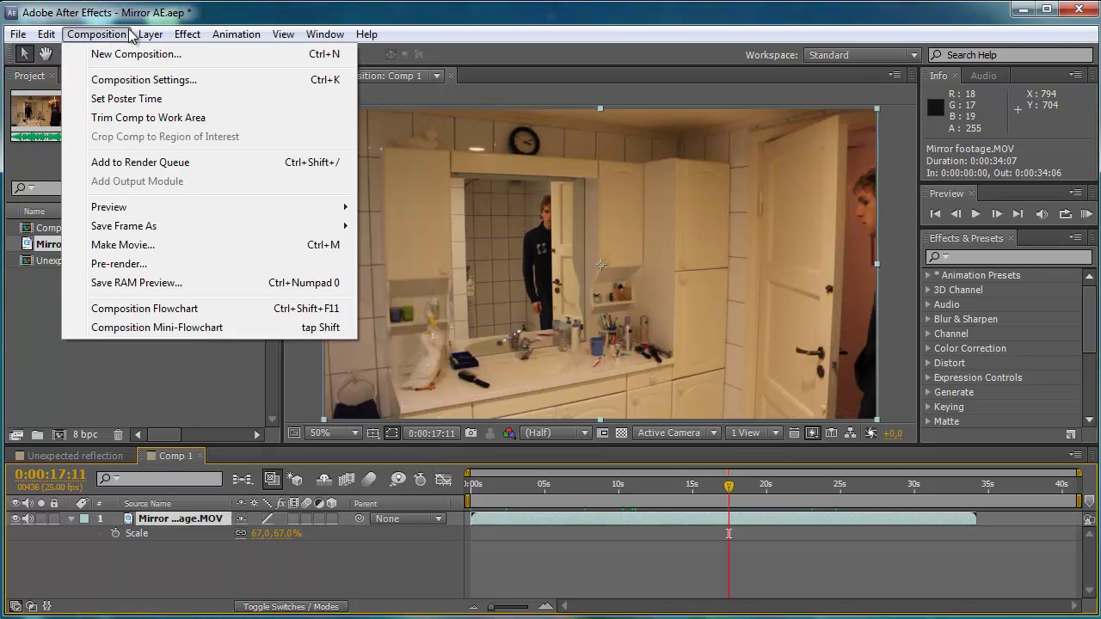
{"action": "left_click", "coordinate": [157, 36]}
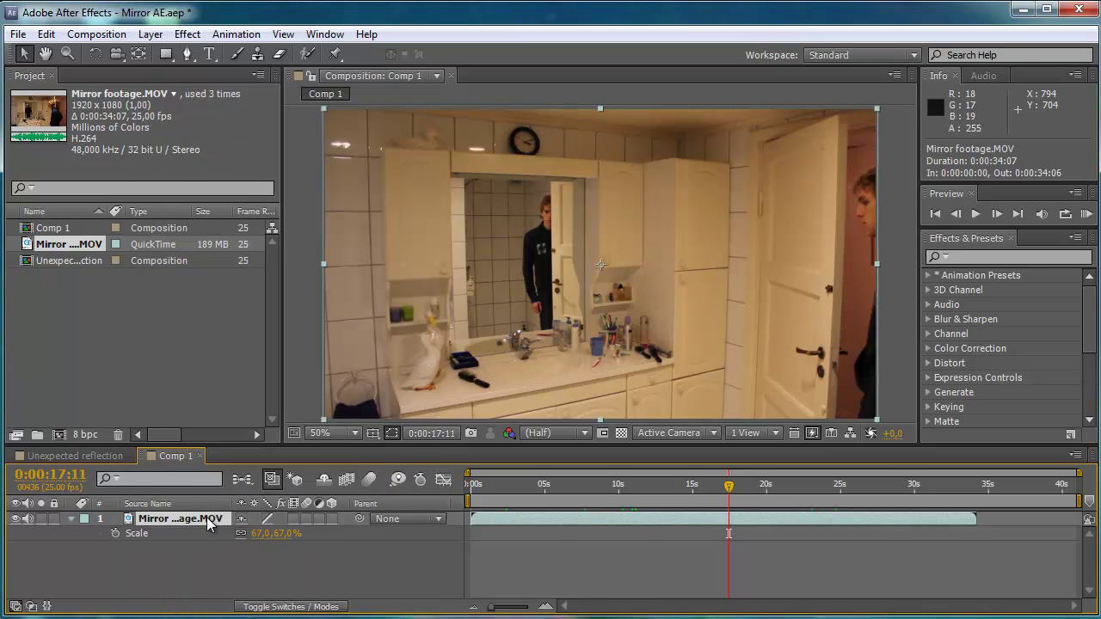
{"action": "key", "text": "ctrl+d"}
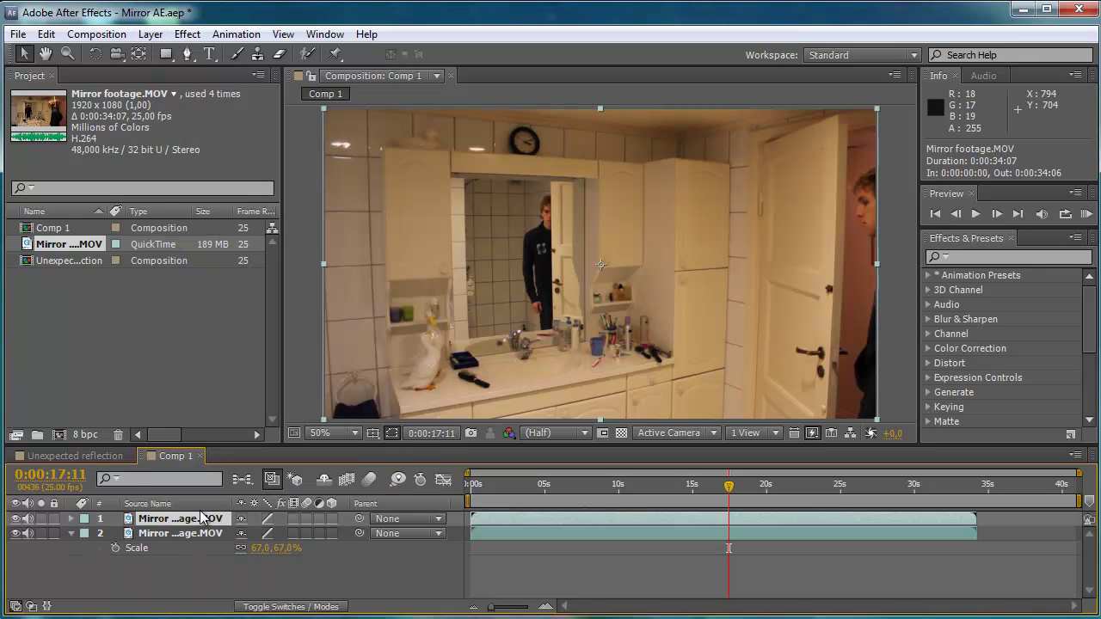
Rename the top copy 'Person' and the second copy 'Mirror'.
{"action": "key", "text": "Return"}
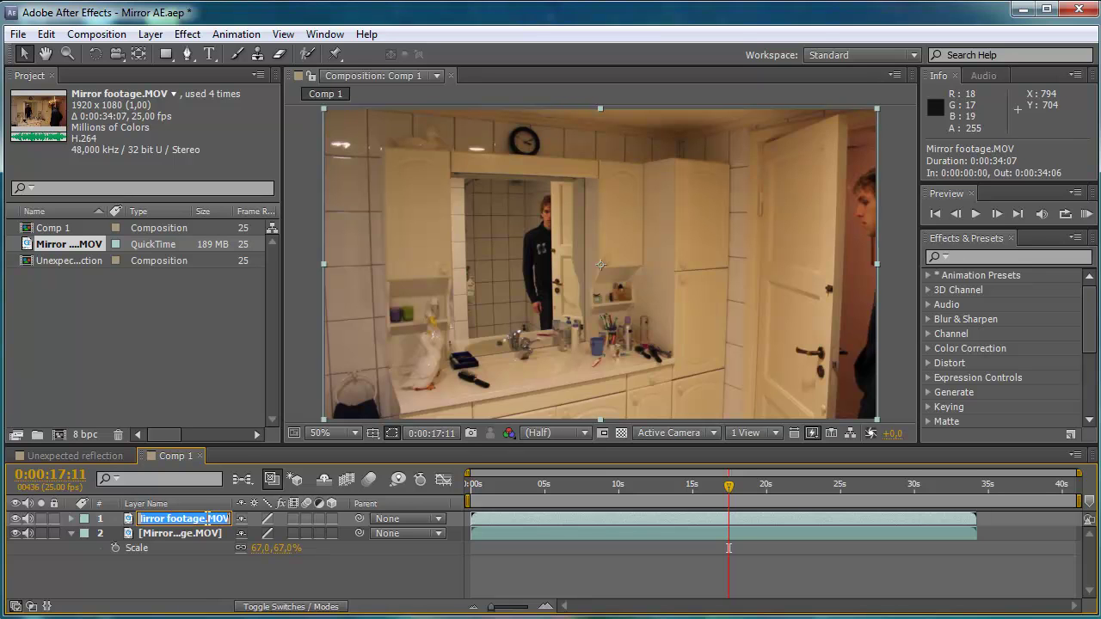
{"action": "type", "text": "Perso"}
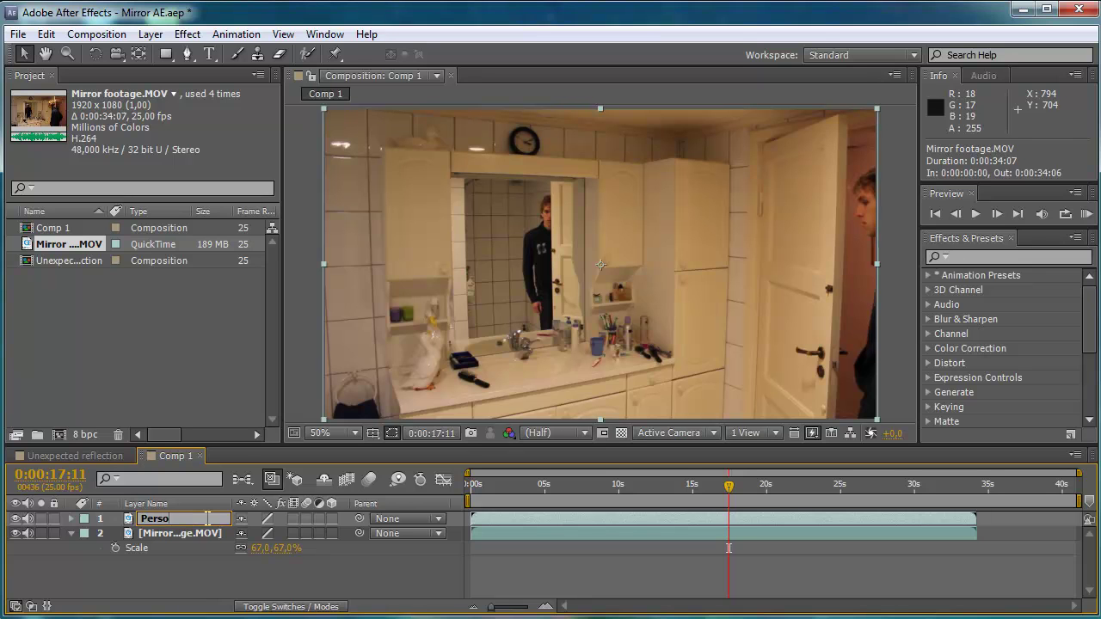
{"action": "type", "text": "n"}
{"action": "key", "text": "Return"}
{"action": "left_click", "coordinate": [198, 534]}
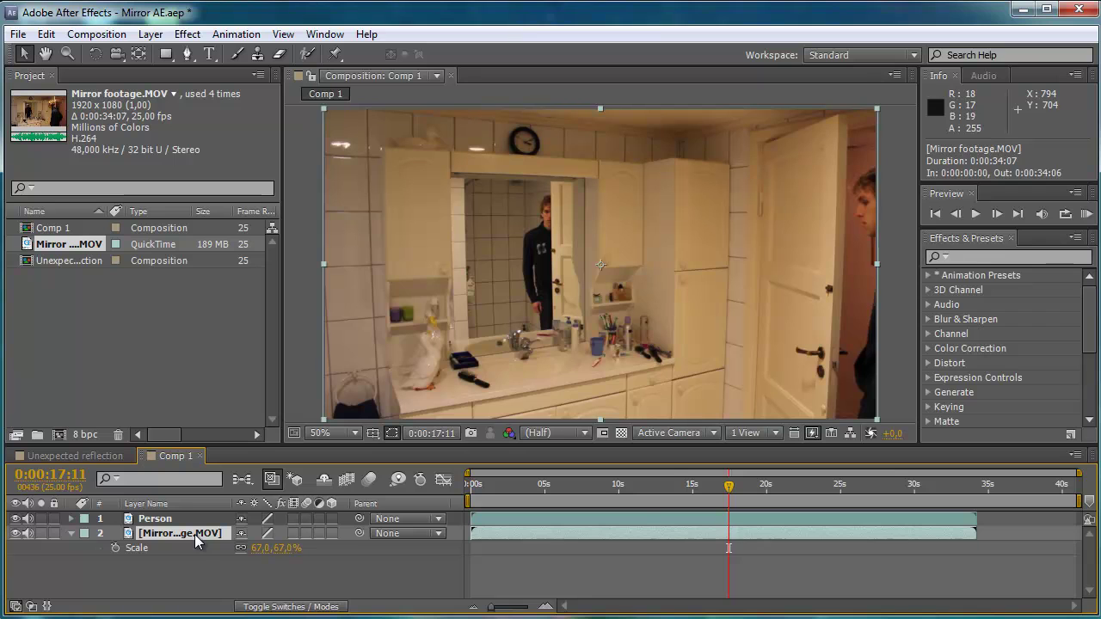
{"action": "key", "text": "Return"}
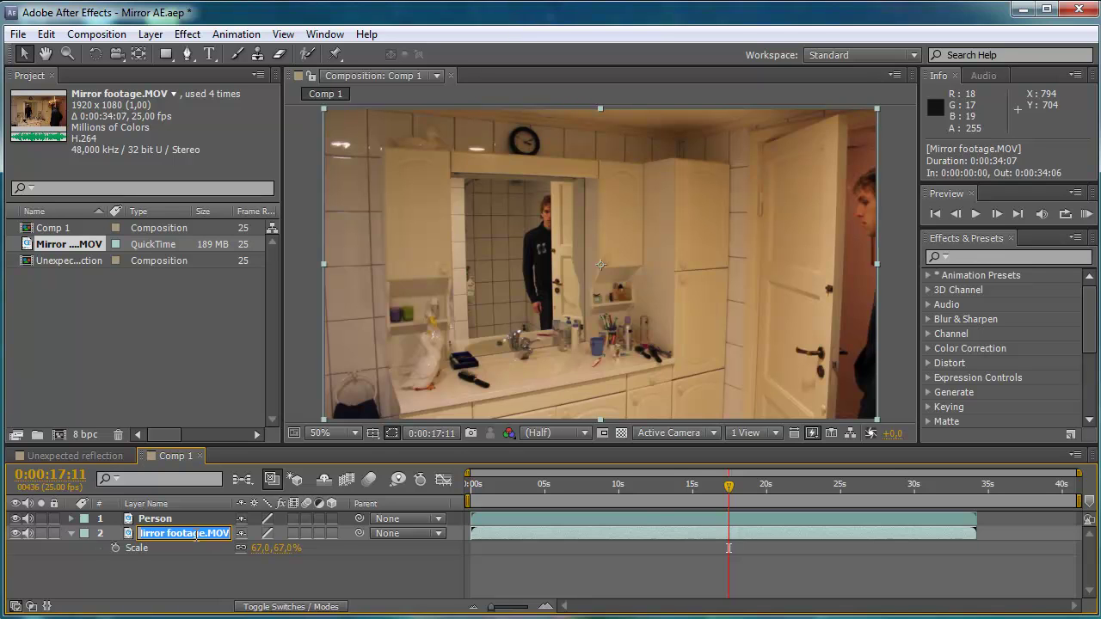
{"action": "type", "text": "Mirror"}
{"action": "key", "text": "Return"}
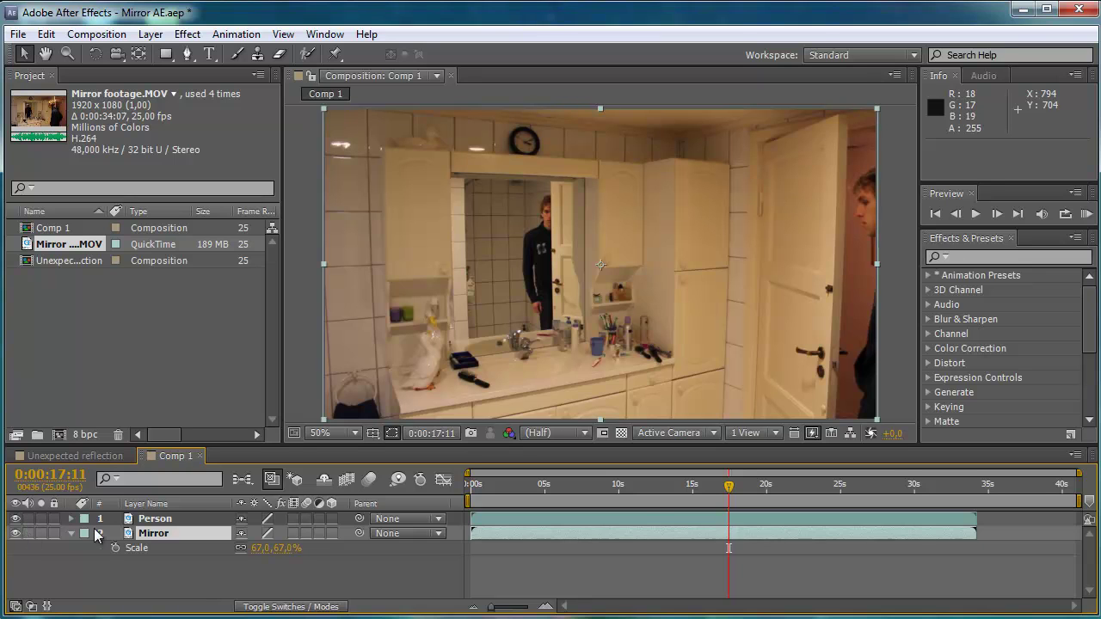
With the Person layer selected, move the current time to 0:00:12:24.
{"action": "left_click", "coordinate": [163, 521]}
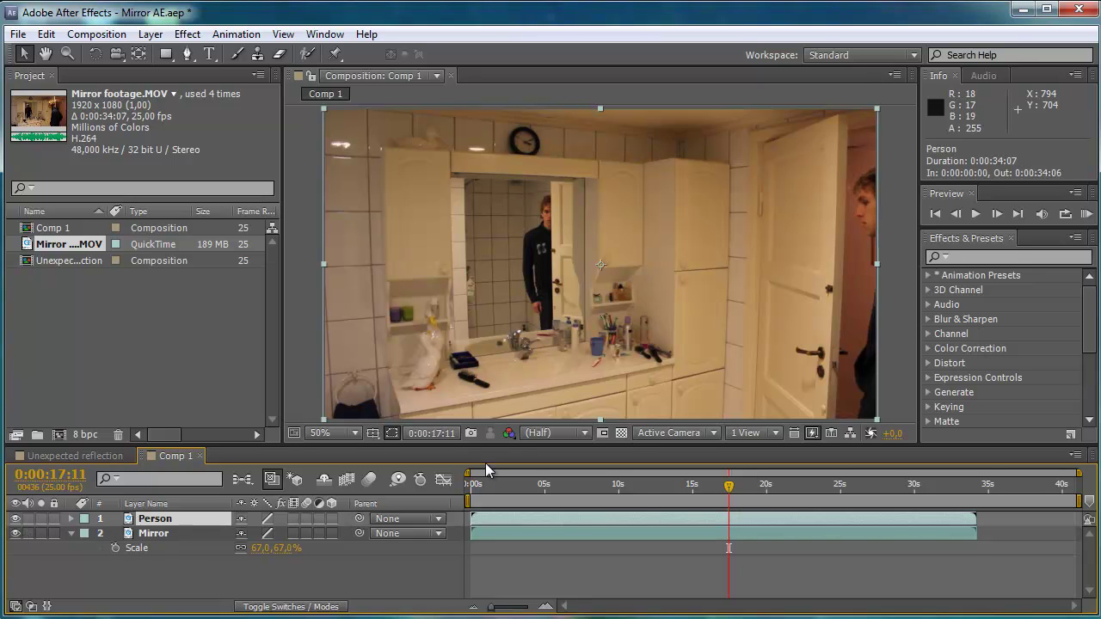
{"action": "left_click", "coordinate": [726, 486]}
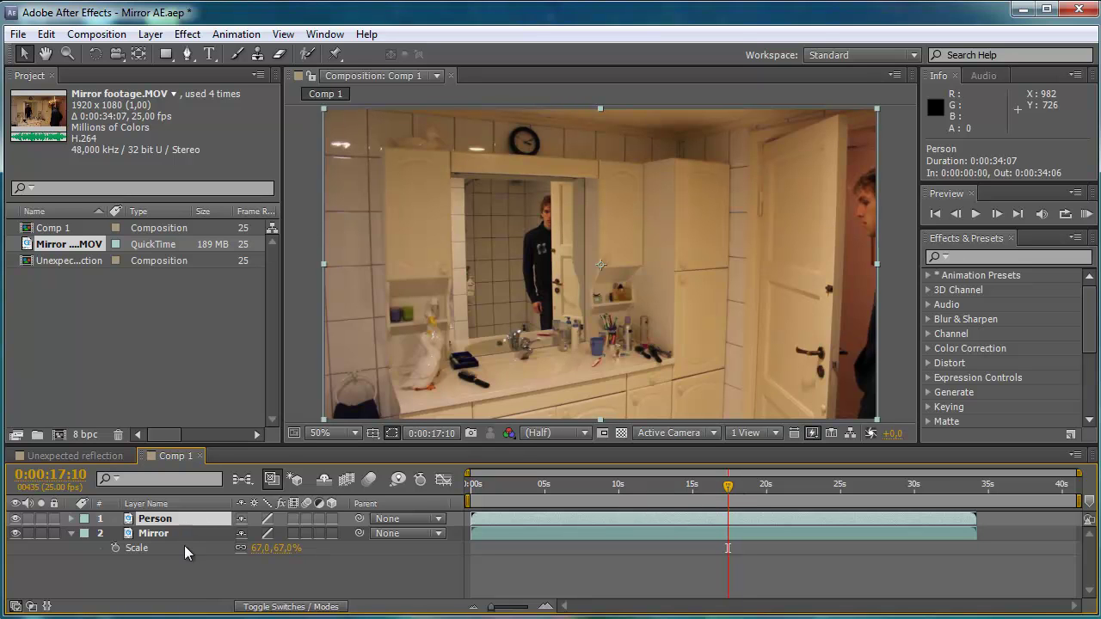
{"action": "left_click", "coordinate": [183, 570]}
{"action": "left_click", "coordinate": [191, 518]}
{"action": "left_click", "coordinate": [651, 491]}
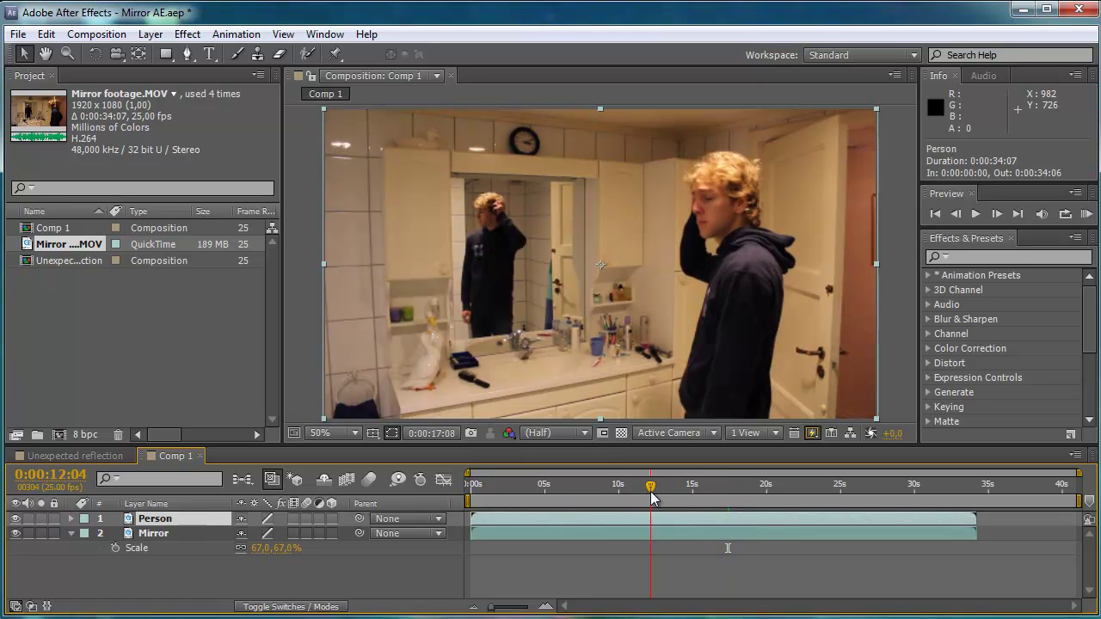
{"action": "left_click_drag", "start_coordinate": [651, 491], "coordinate": [662, 491]}
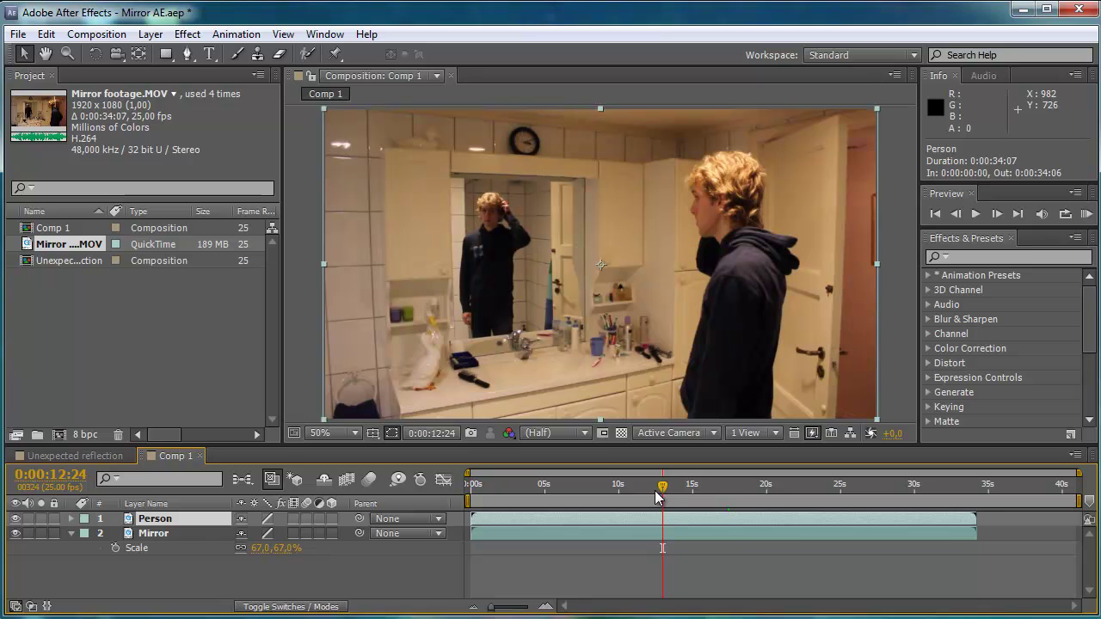
Draw a closed four-point Pen mask around the mirror on the Person layer, nudging its top-right corner outward.
{"action": "left_click", "coordinate": [186, 55]}
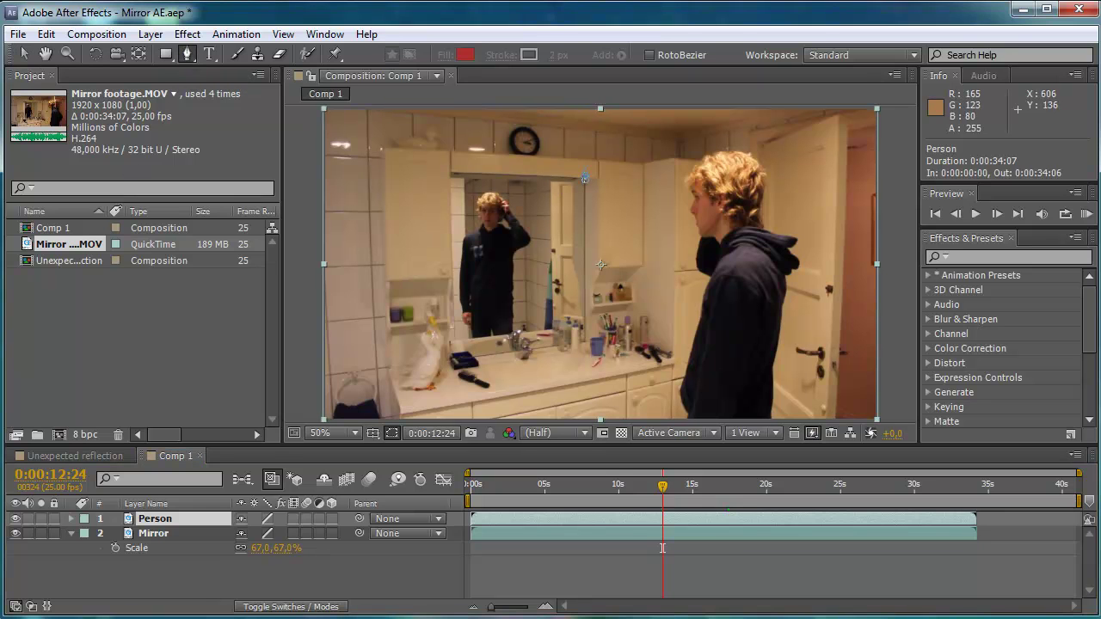
{"action": "left_click", "coordinate": [589, 140]}
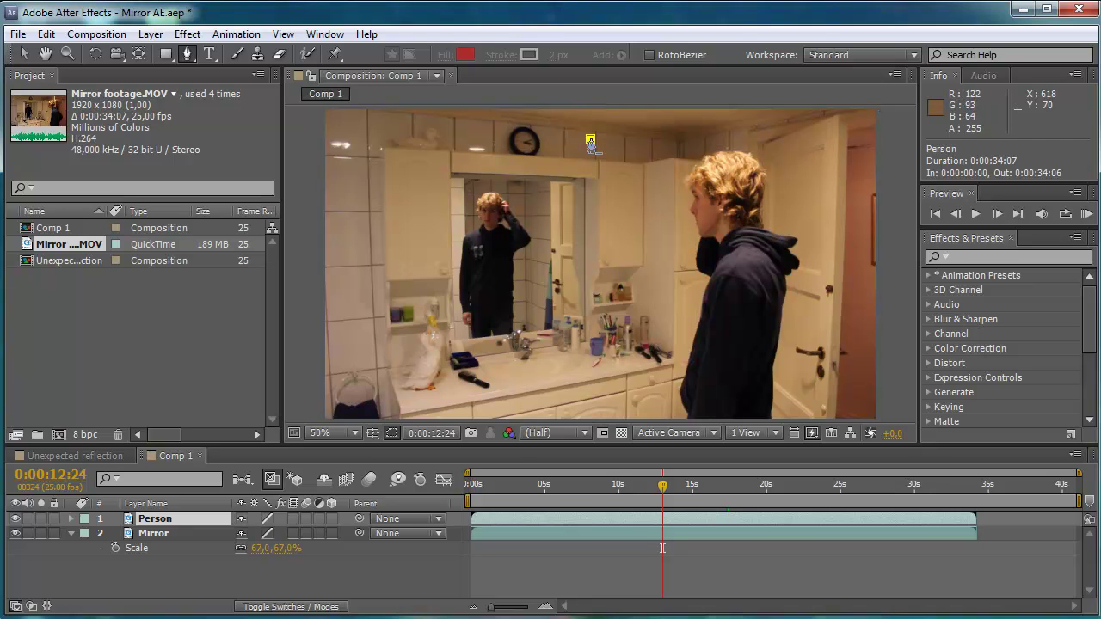
{"action": "left_click", "coordinate": [596, 407]}
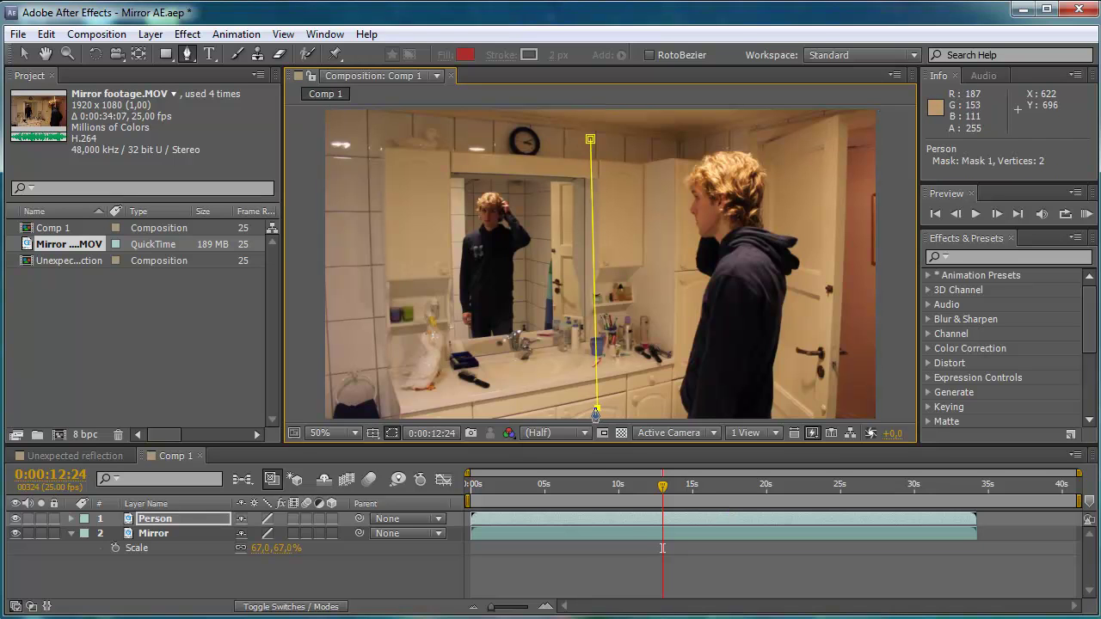
{"action": "left_click", "coordinate": [335, 404]}
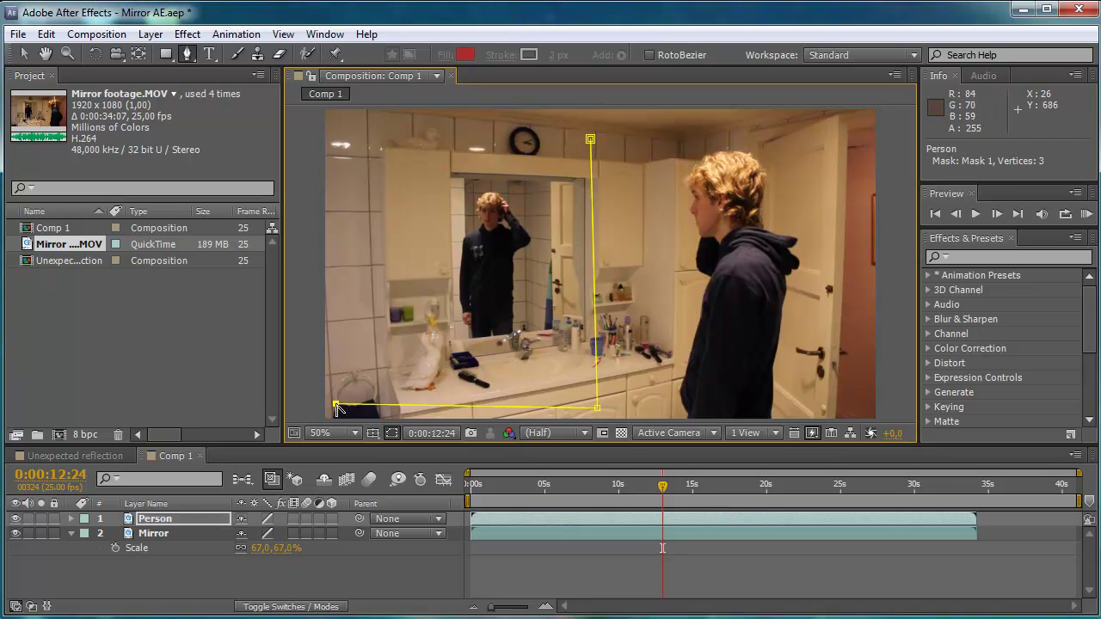
{"action": "left_click", "coordinate": [344, 129]}
{"action": "left_click", "coordinate": [590, 141]}
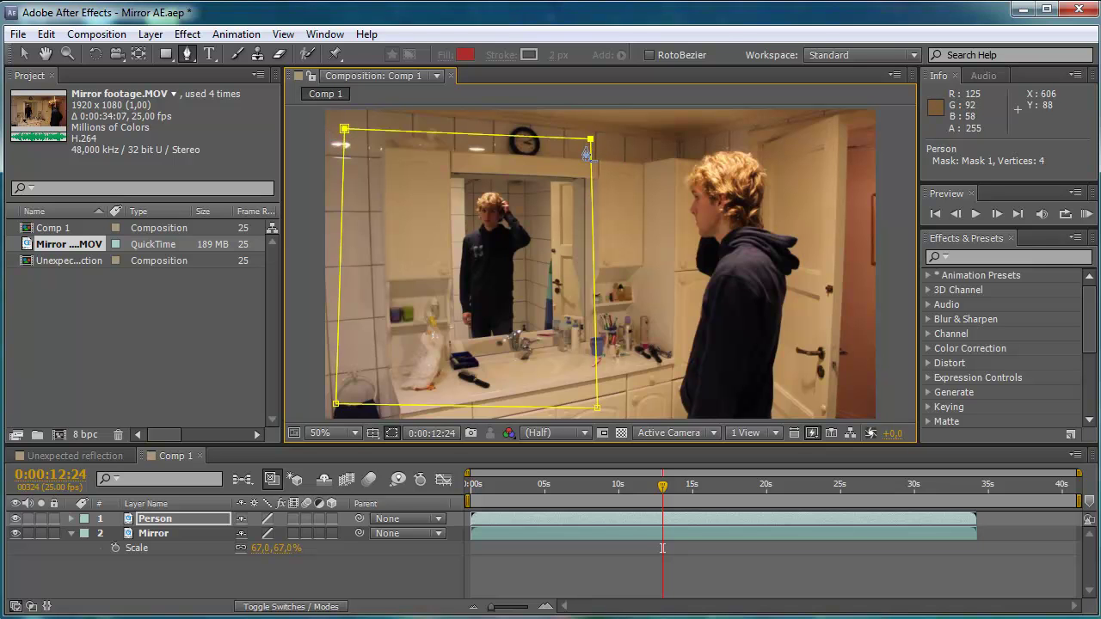
{"action": "key", "text": "v"}
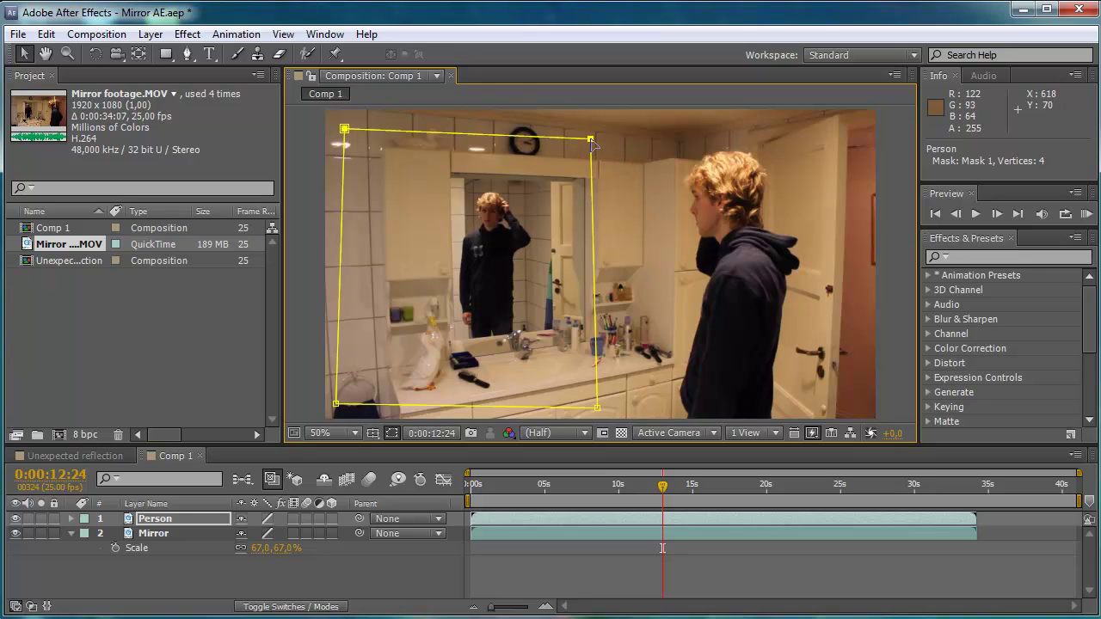
{"action": "left_click_drag", "start_coordinate": [590, 140], "coordinate": [596, 135]}
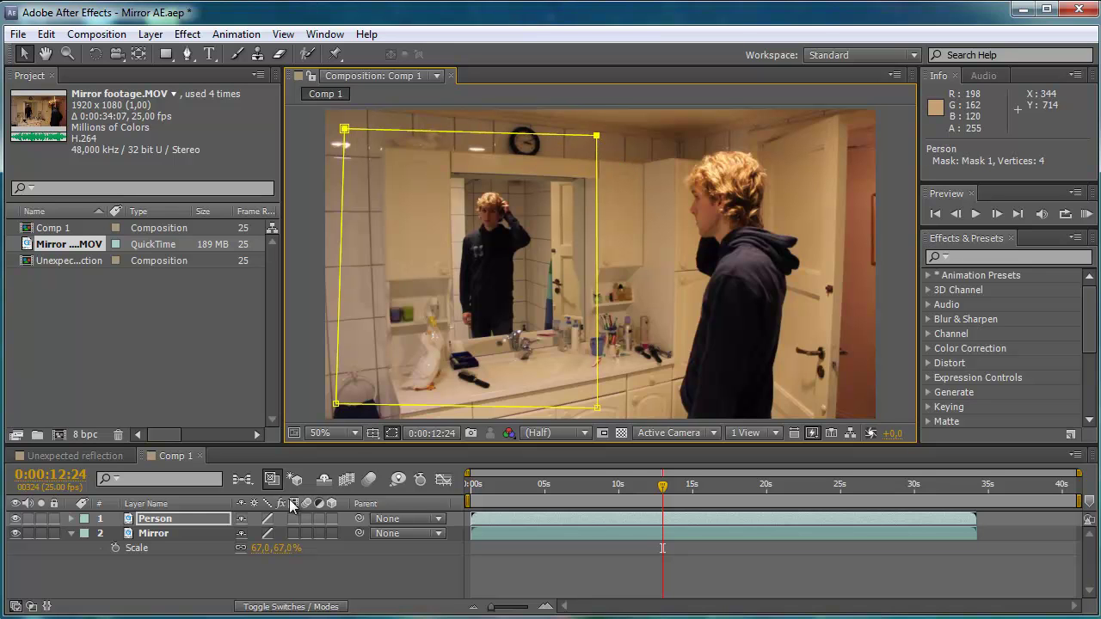
Shift the Mirror layer 0:00:01:24 earlier and show the Person layer's mask properties.
{"action": "key", "text": "m"}
{"action": "key", "text": "m"}
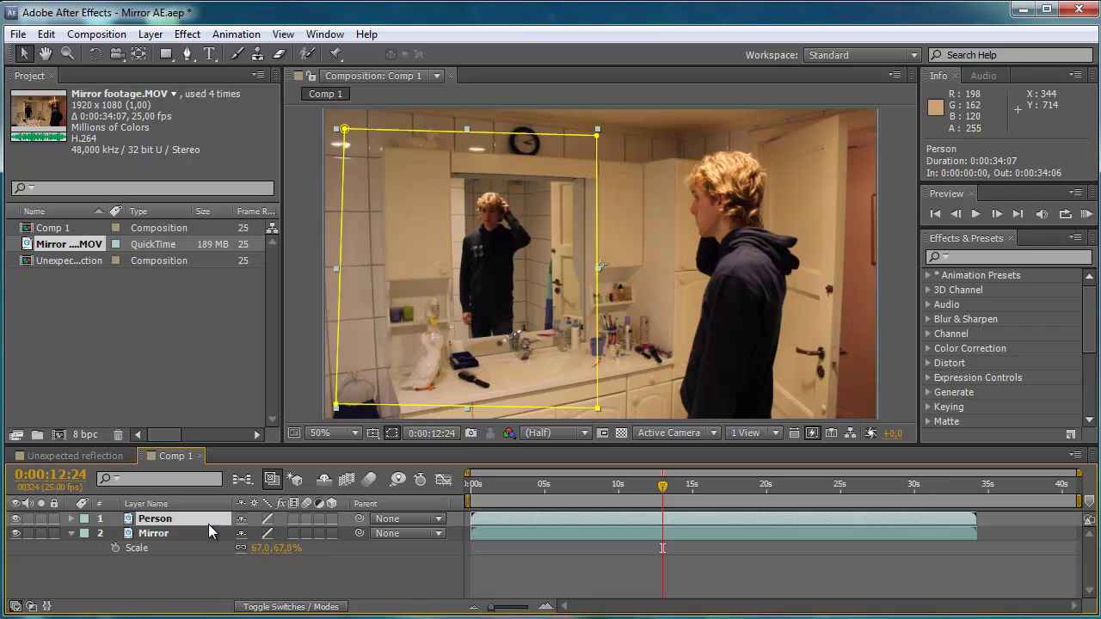
{"action": "left_click", "coordinate": [228, 533]}
{"action": "left_click_drag", "start_coordinate": [732, 533], "coordinate": [703, 535]}
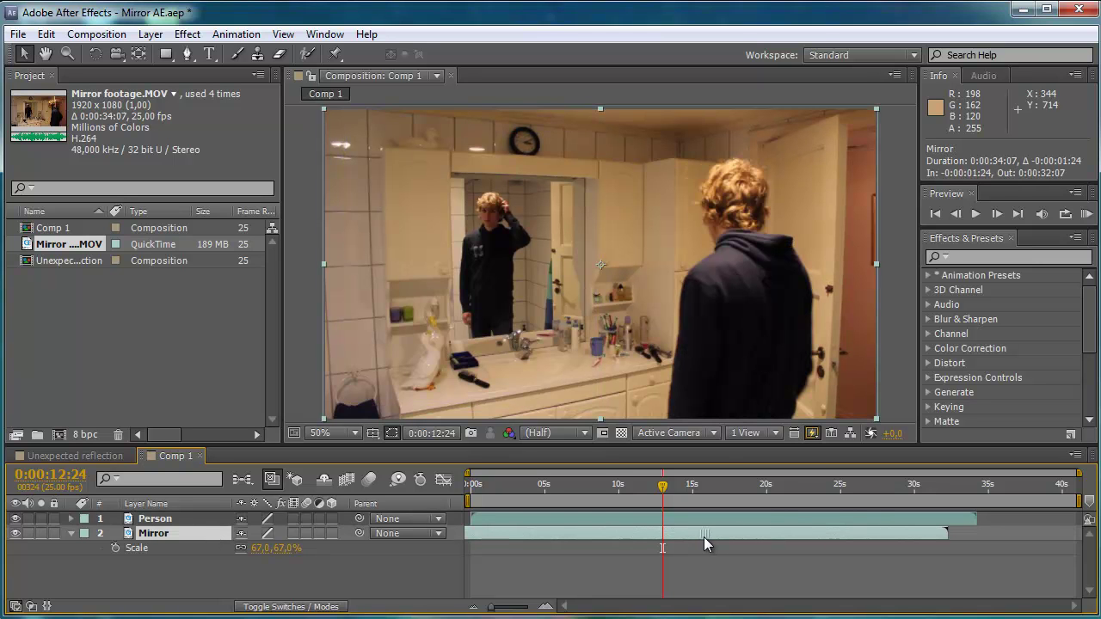
{"action": "left_click", "coordinate": [182, 518]}
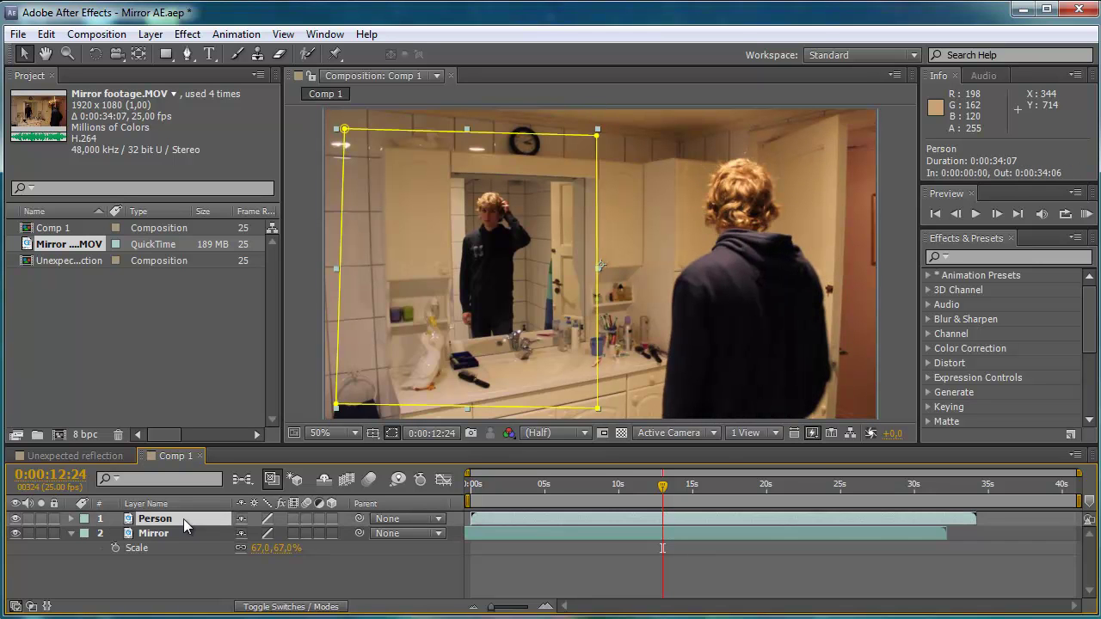
{"action": "key", "text": "m"}
{"action": "left_click", "coordinate": [271, 534]}
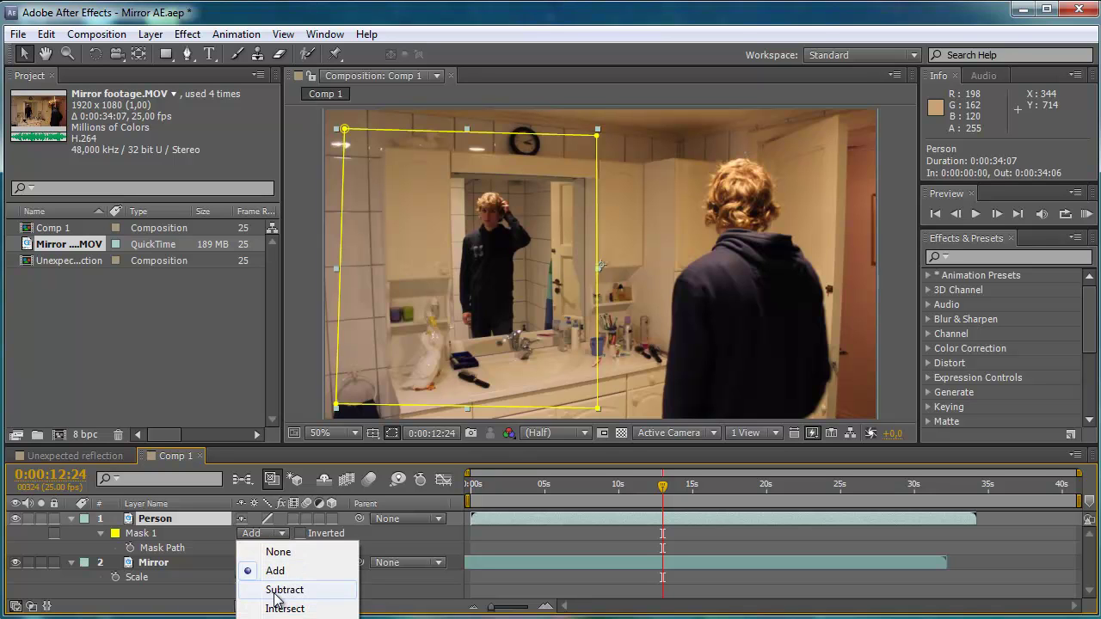
Set the Person layer's Mask 1 mode to Subtract and collapse the layer.
{"action": "left_click", "coordinate": [265, 588]}
{"action": "left_click", "coordinate": [72, 518]}
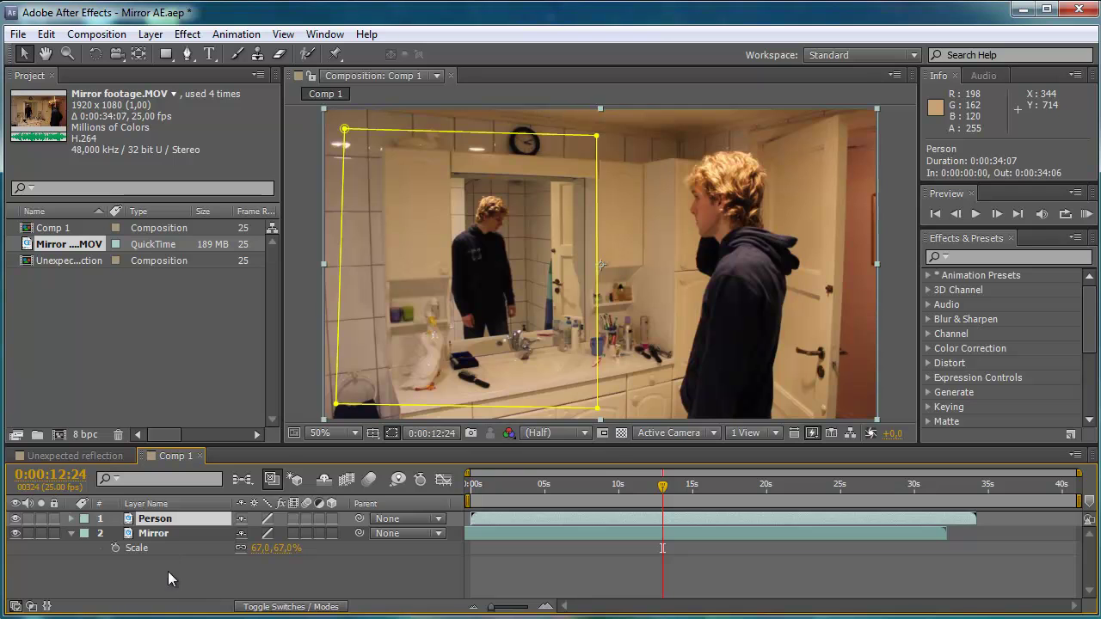
{"action": "left_click", "coordinate": [169, 572]}
{"action": "left_click", "coordinate": [405, 302]}
{"action": "left_click", "coordinate": [297, 593]}
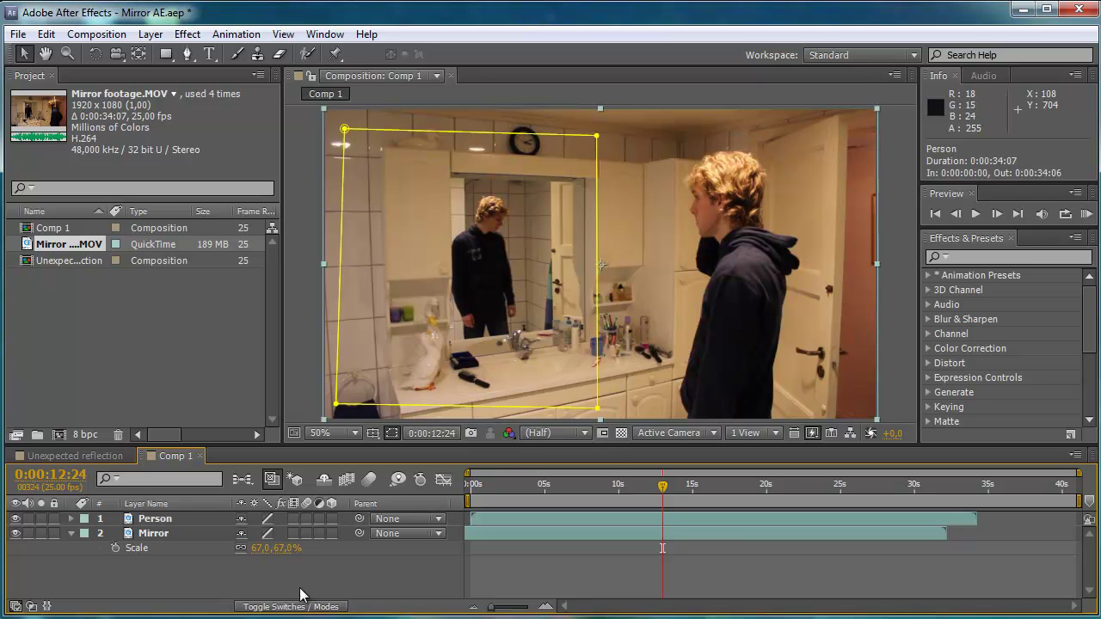
Slide the Mirror layer earlier by about five seconds and pull the mask's top-right corner up and right.
{"action": "left_click", "coordinate": [202, 533]}
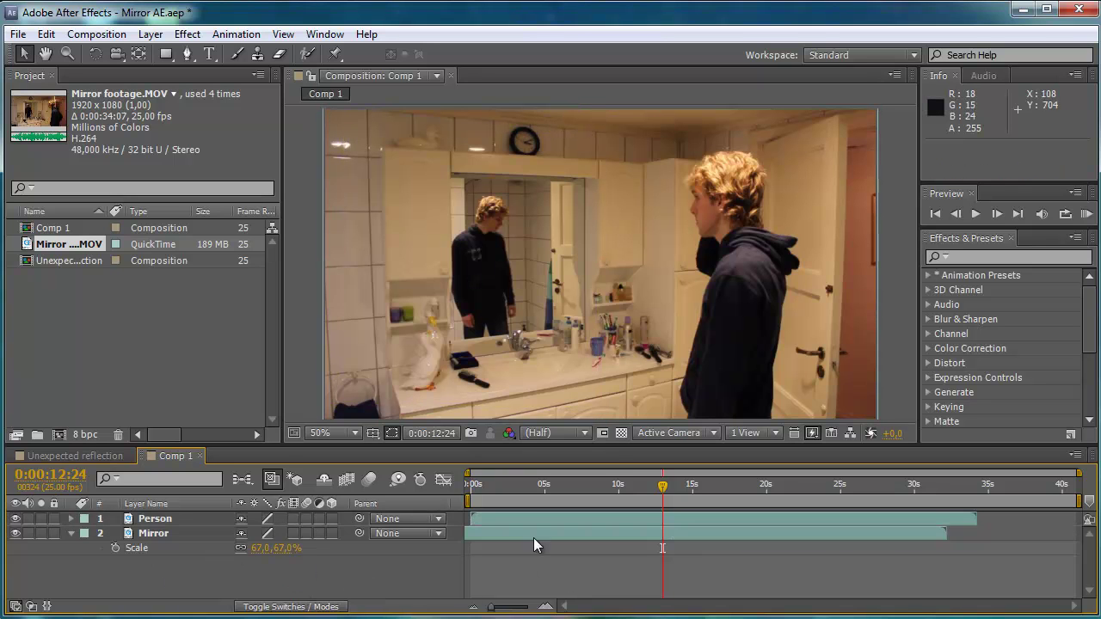
{"action": "left_click_drag", "start_coordinate": [542, 535], "coordinate": [512, 539]}
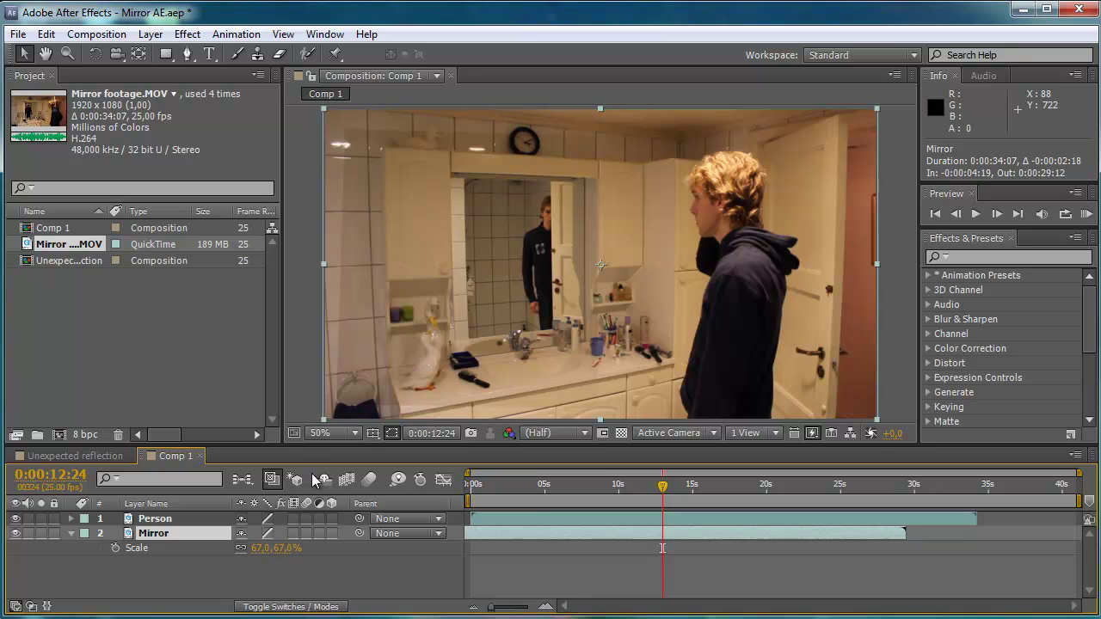
{"action": "left_click_drag", "start_coordinate": [585, 526], "coordinate": [568, 529]}
{"action": "left_click", "coordinate": [224, 518]}
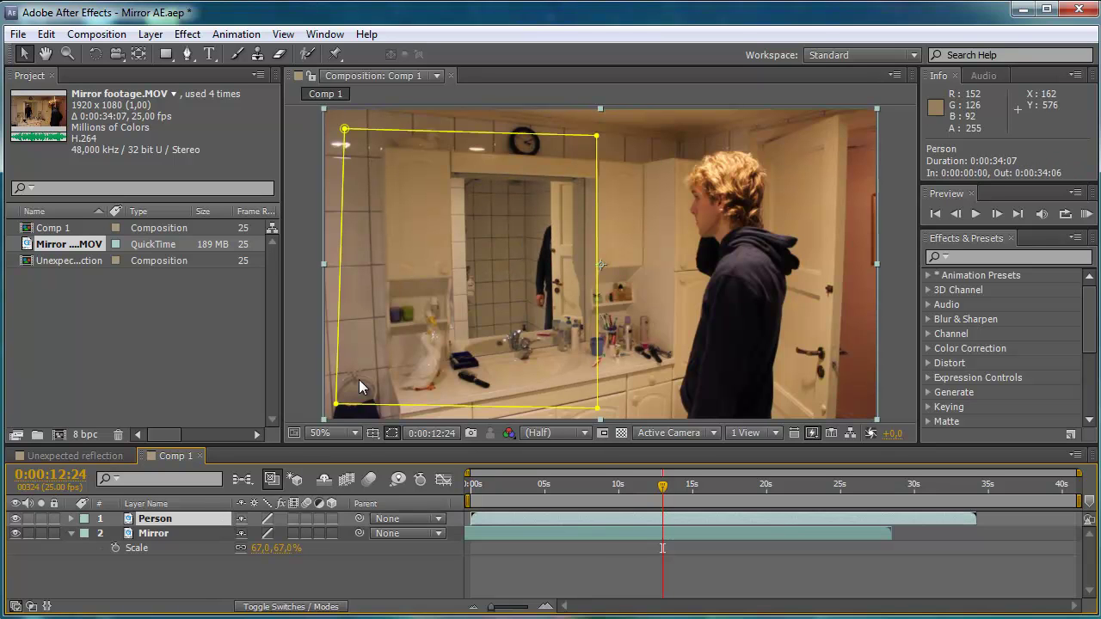
{"action": "mouse_move", "coordinate": [597, 137]}
{"action": "left_mouse_down"}
{"action": "mouse_move", "coordinate": [795, 135]}
{"action": "mouse_move", "coordinate": [651, 115]}
{"action": "mouse_move", "coordinate": [658, 141]}
{"action": "mouse_move", "coordinate": [749, 148]}
{"action": "mouse_move", "coordinate": [606, 132]}
{"action": "left_mouse_up"}
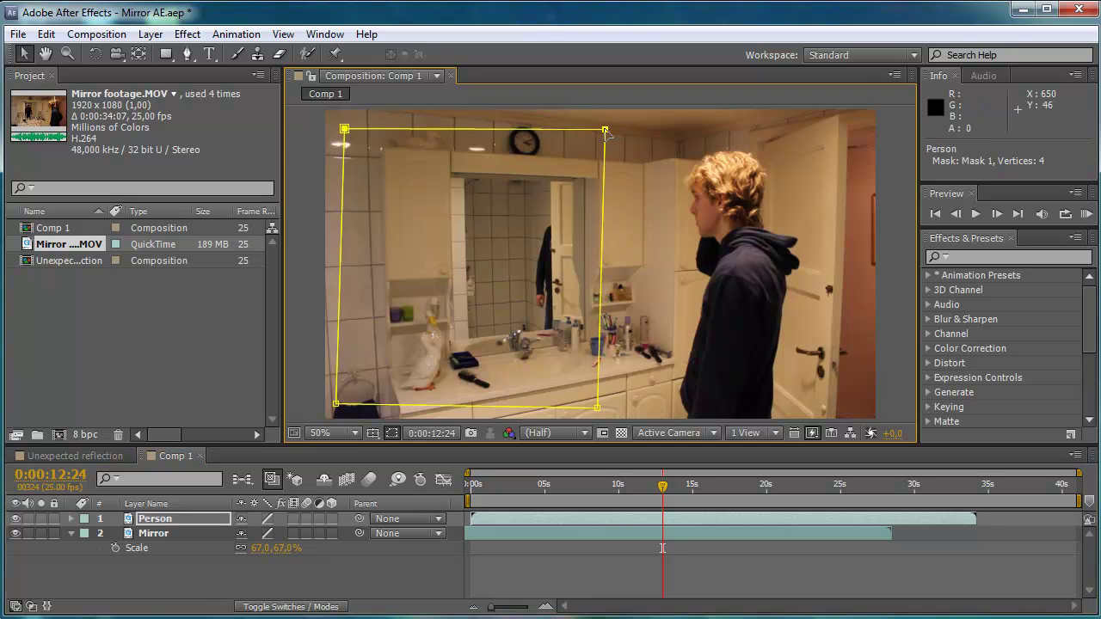
Set the Person layer's Mask Feather to 50 pixels, then collapse and deselect the layer.
{"action": "left_click", "coordinate": [181, 519]}
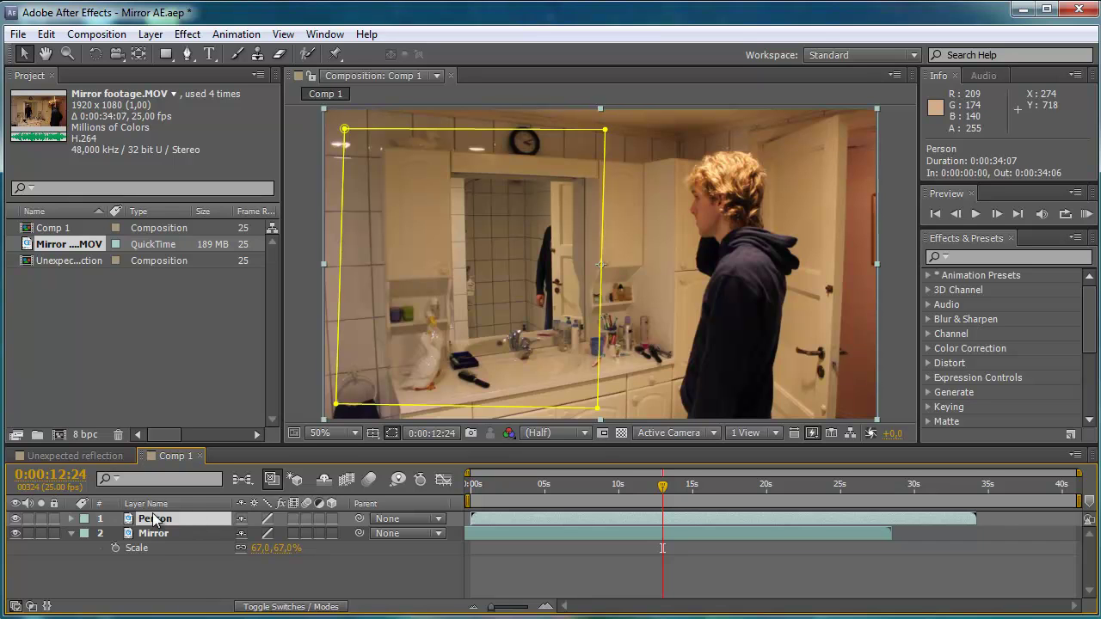
{"action": "key", "text": "f"}
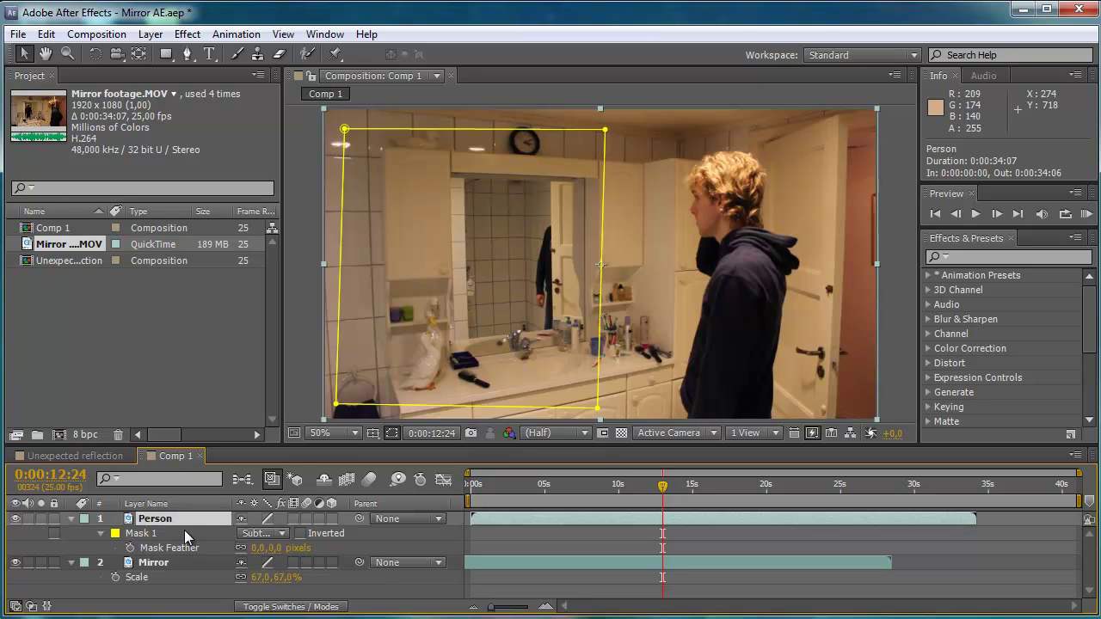
{"action": "left_click_drag", "start_coordinate": [256, 557], "coordinate": [299, 535]}
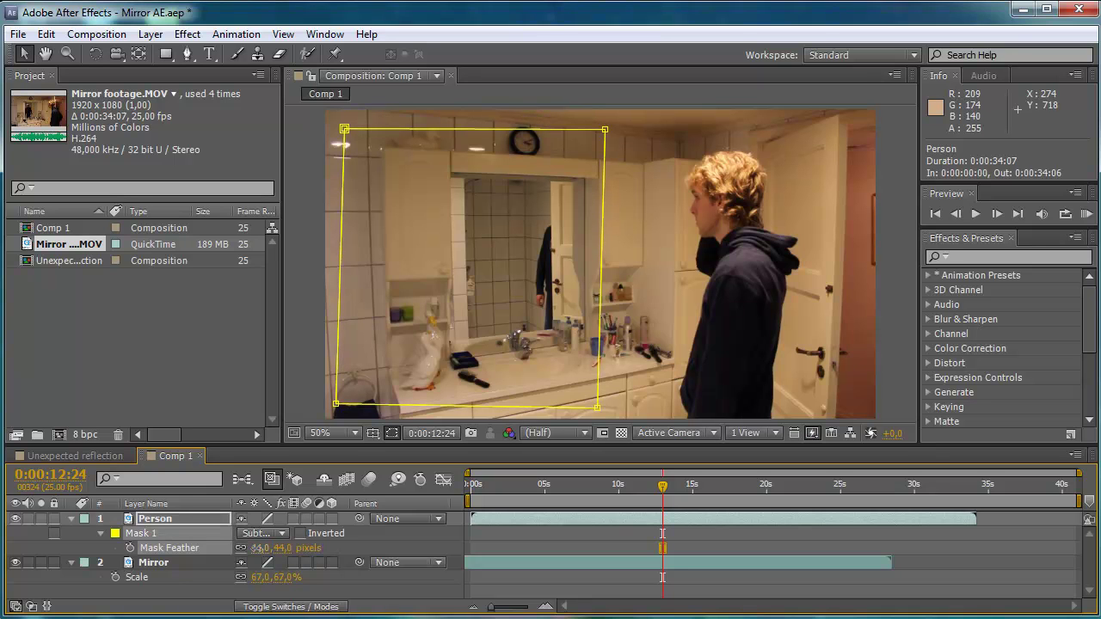
{"action": "left_click", "coordinate": [258, 548]}
{"action": "type", "text": "50"}
{"action": "key", "text": "Return"}
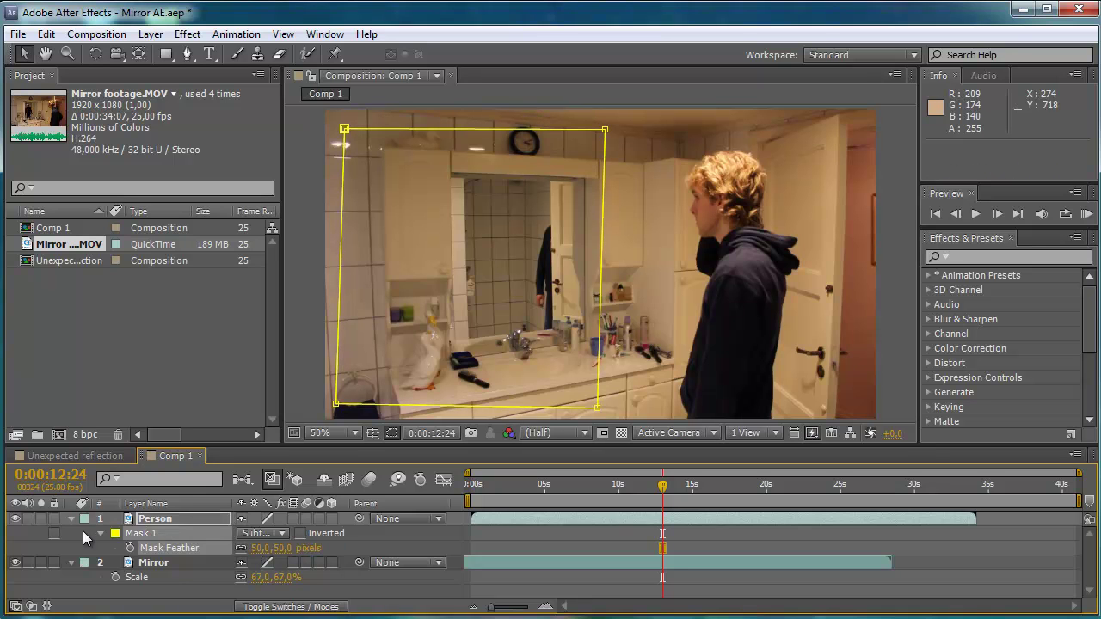
{"action": "left_click", "coordinate": [71, 520]}
{"action": "left_click", "coordinate": [121, 560]}
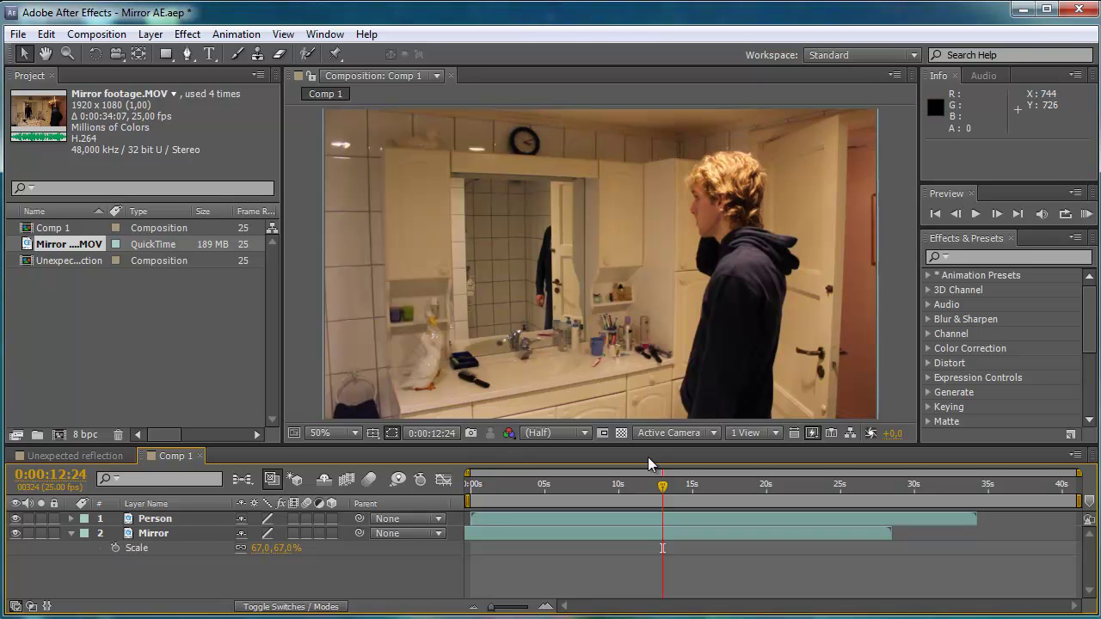
Scrub the reflection and shift the Mirror layer a few frames earlier.
{"action": "left_click", "coordinate": [663, 496]}
{"action": "left_click_drag", "start_coordinate": [679, 496], "coordinate": [716, 496]}
{"action": "left_click", "coordinate": [668, 502]}
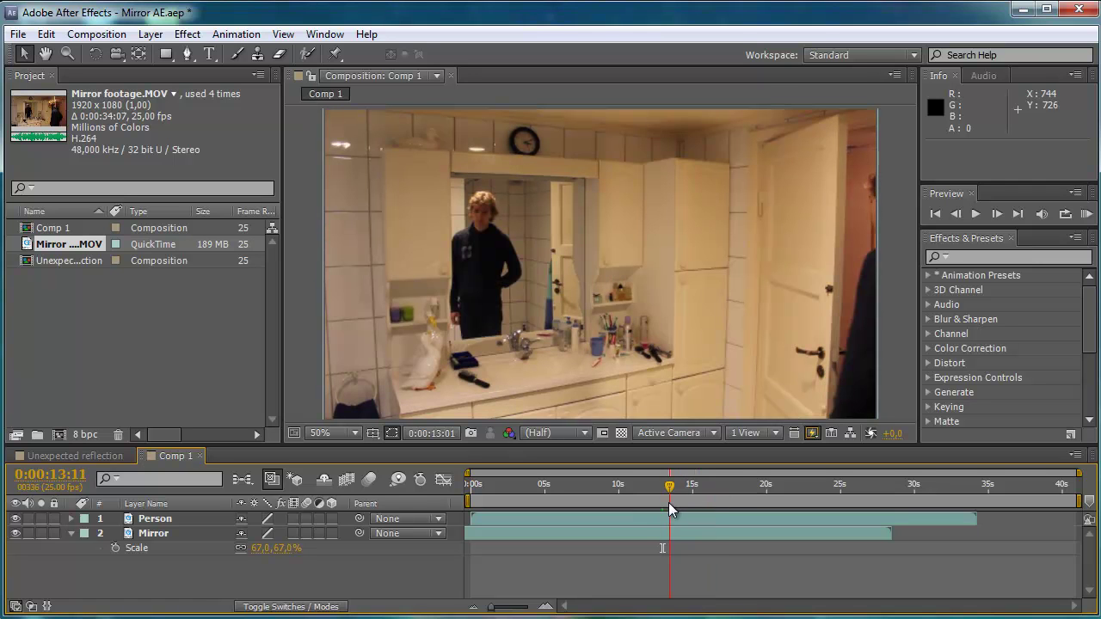
{"action": "left_click_drag", "start_coordinate": [648, 534], "coordinate": [627, 535]}
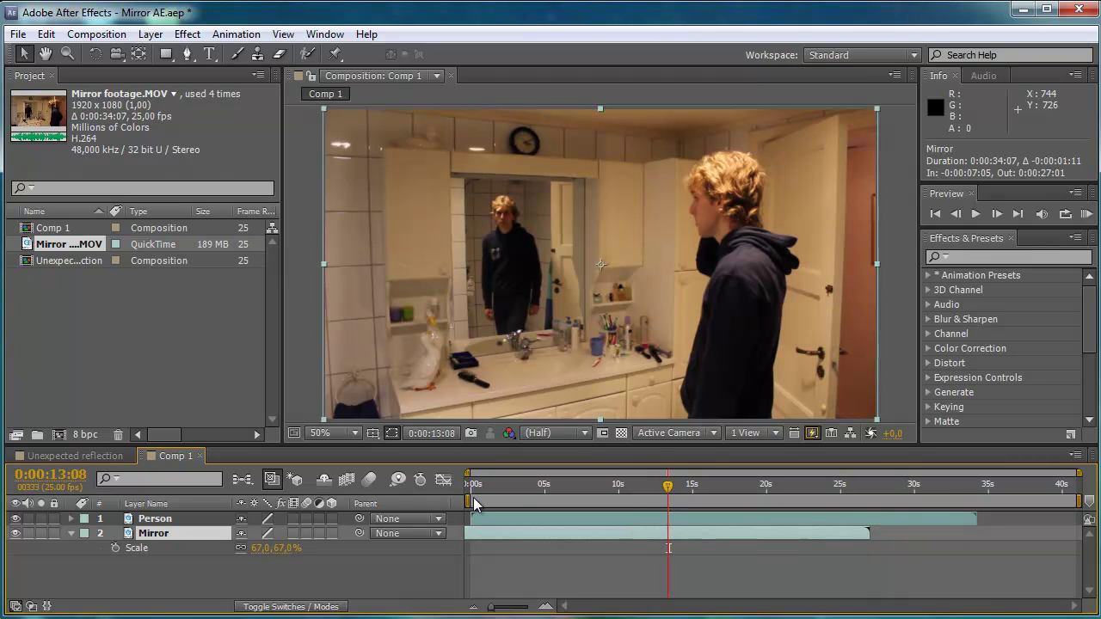
Hide the Mirror layer and start the work area at about 0:00:05:12, just before the person appears.
{"action": "left_click_drag", "start_coordinate": [470, 497], "coordinate": [525, 502]}
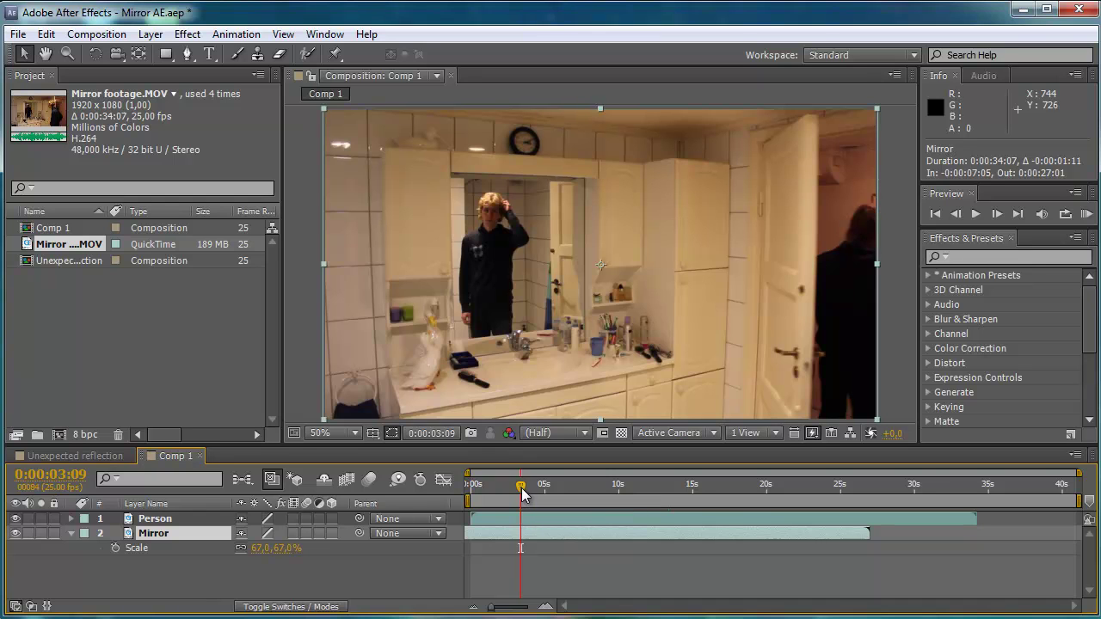
{"action": "left_click_drag", "start_coordinate": [521, 494], "coordinate": [557, 492]}
{"action": "left_click", "coordinate": [15, 533]}
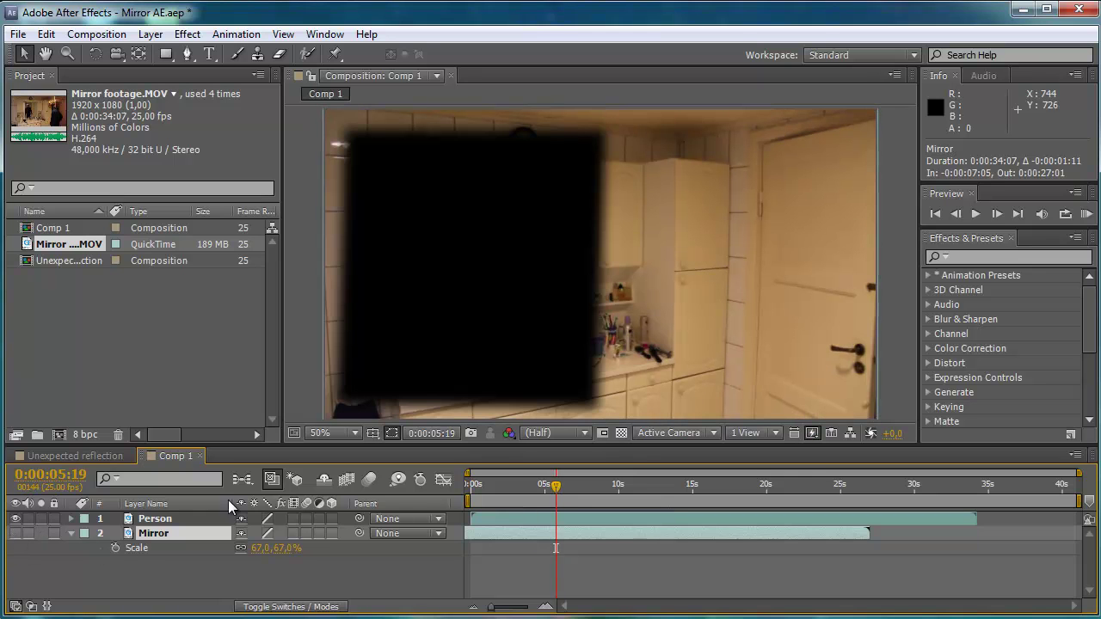
{"action": "left_click", "coordinate": [561, 483]}
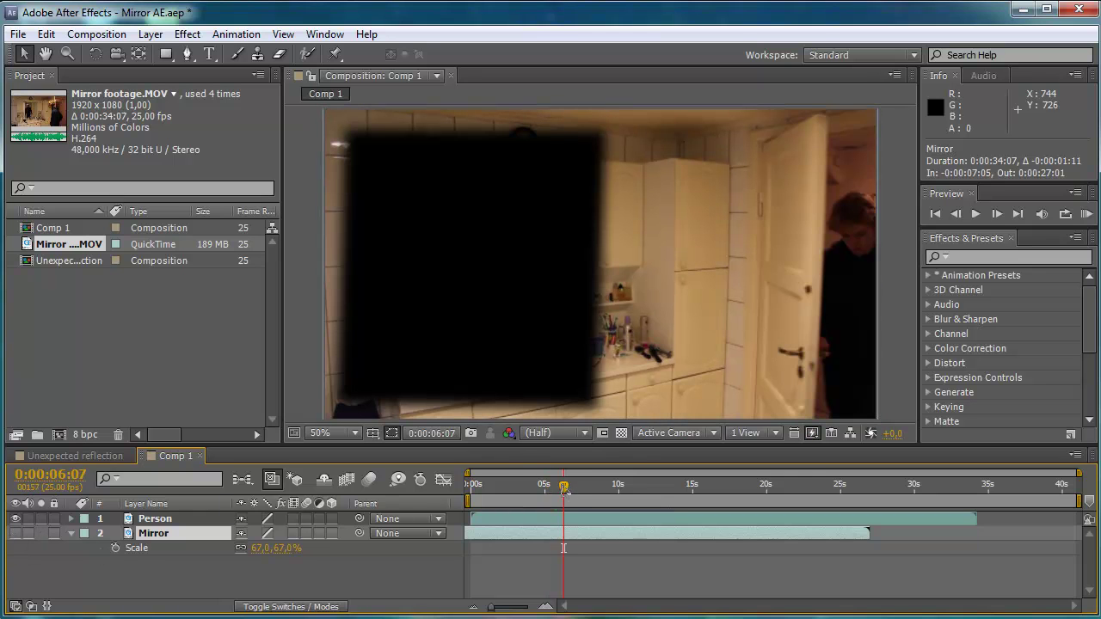
{"action": "left_click_drag", "start_coordinate": [559, 487], "coordinate": [552, 495]}
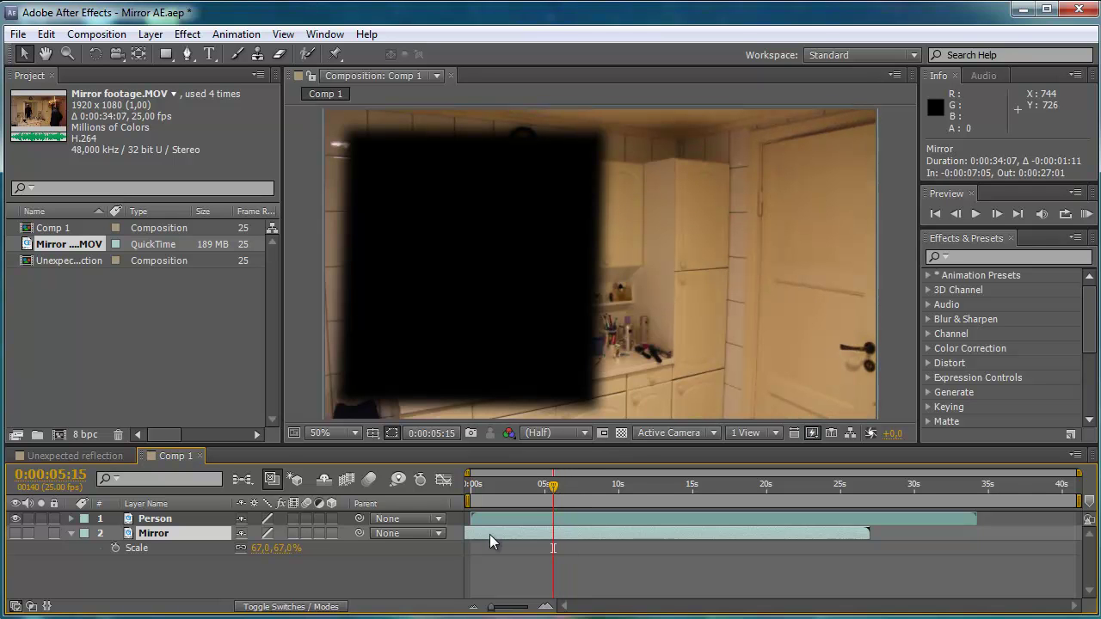
{"action": "left_click_drag", "start_coordinate": [469, 502], "coordinate": [551, 501]}
Trim the composition to the work area and turn the Mirror layer back on.
{"action": "right_click", "coordinate": [550, 501]}
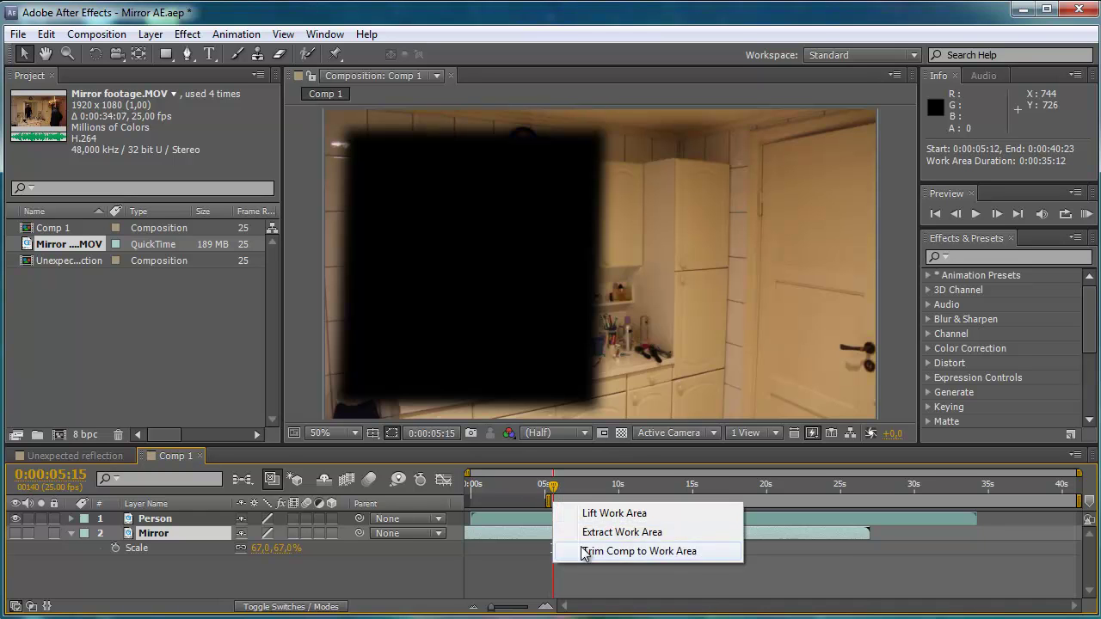
{"action": "left_click", "coordinate": [602, 553]}
{"action": "left_click_drag", "start_coordinate": [479, 493], "coordinate": [539, 487]}
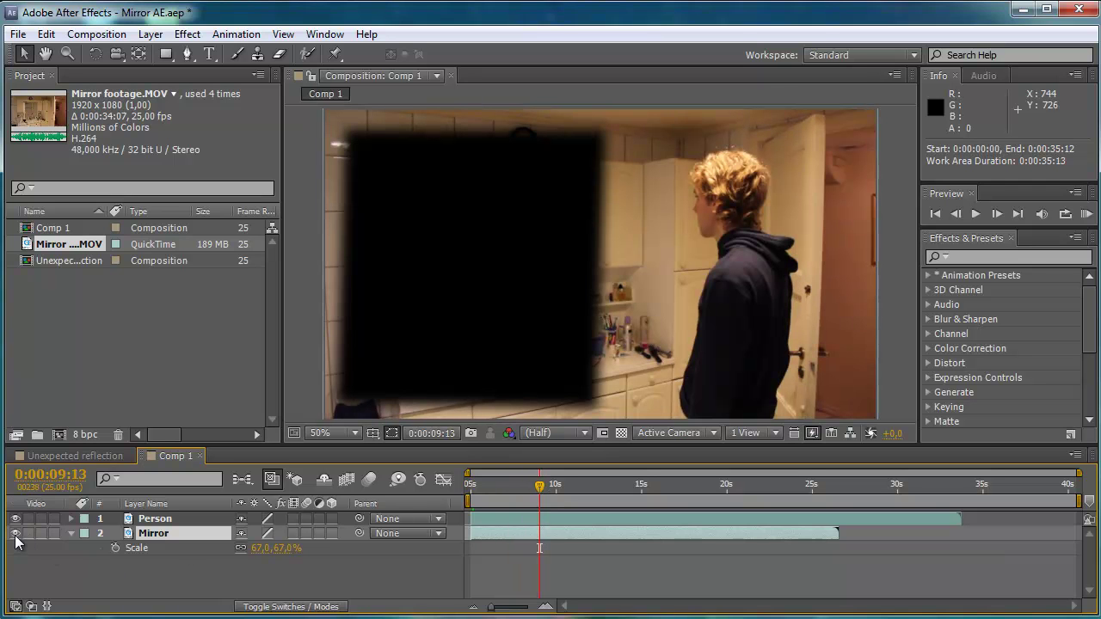
{"action": "left_click", "coordinate": [14, 533]}
Resync the Mirror layer to start at -0:00:00:16 and move the work-area start to 0:00:06:11.
{"action": "left_click_drag", "start_coordinate": [544, 537], "coordinate": [602, 536]}
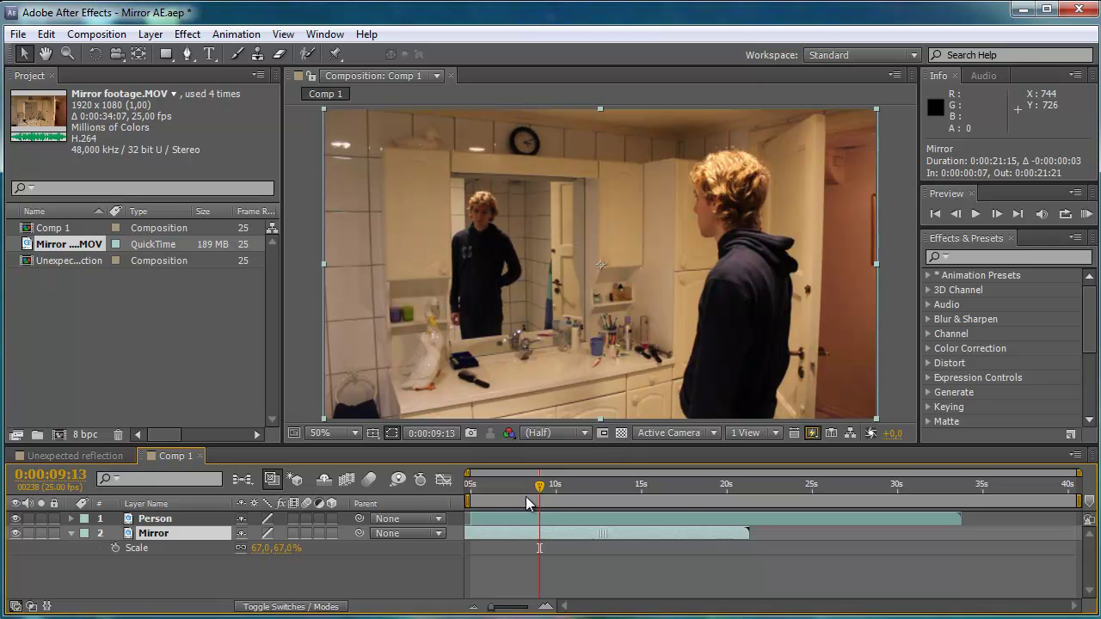
{"action": "left_click", "coordinate": [469, 489]}
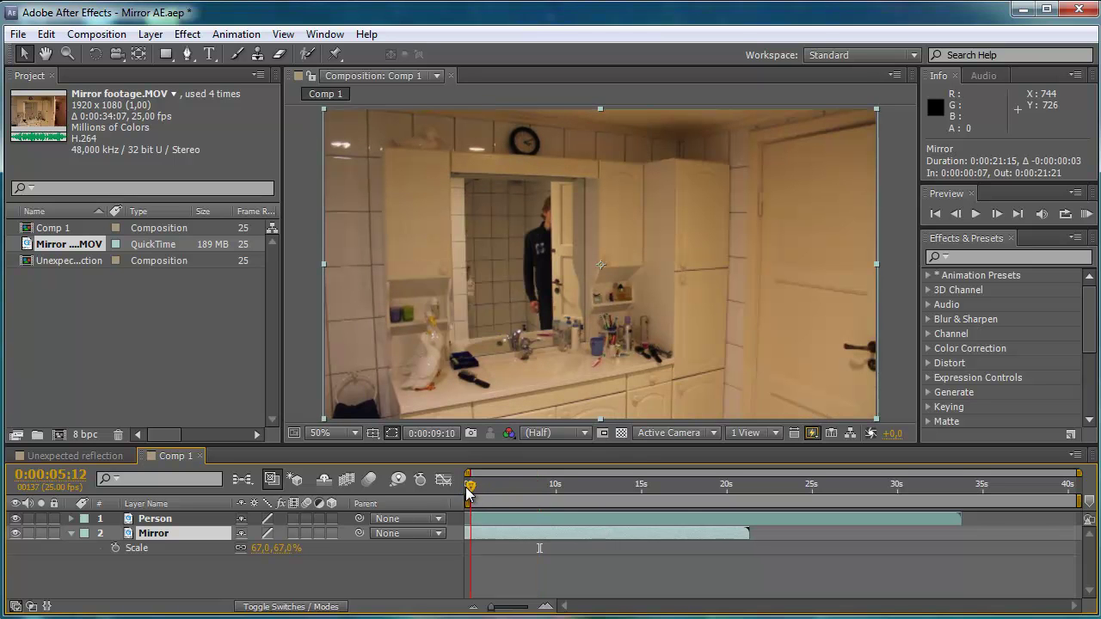
{"action": "left_click_drag", "start_coordinate": [500, 488], "coordinate": [503, 487]}
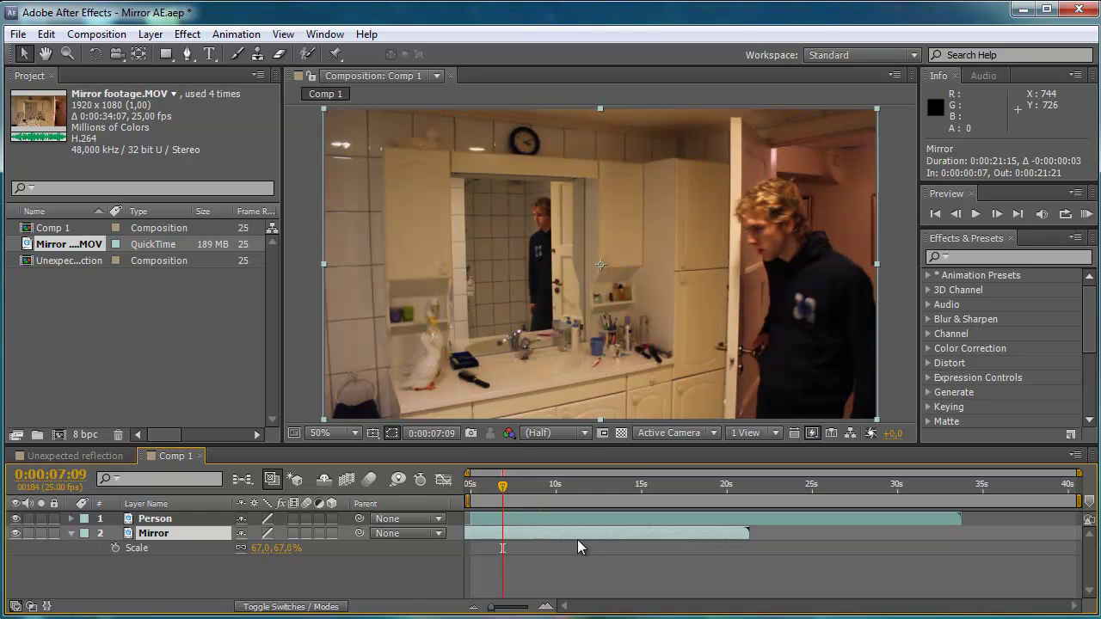
{"action": "left_click_drag", "start_coordinate": [577, 534], "coordinate": [564, 534]}
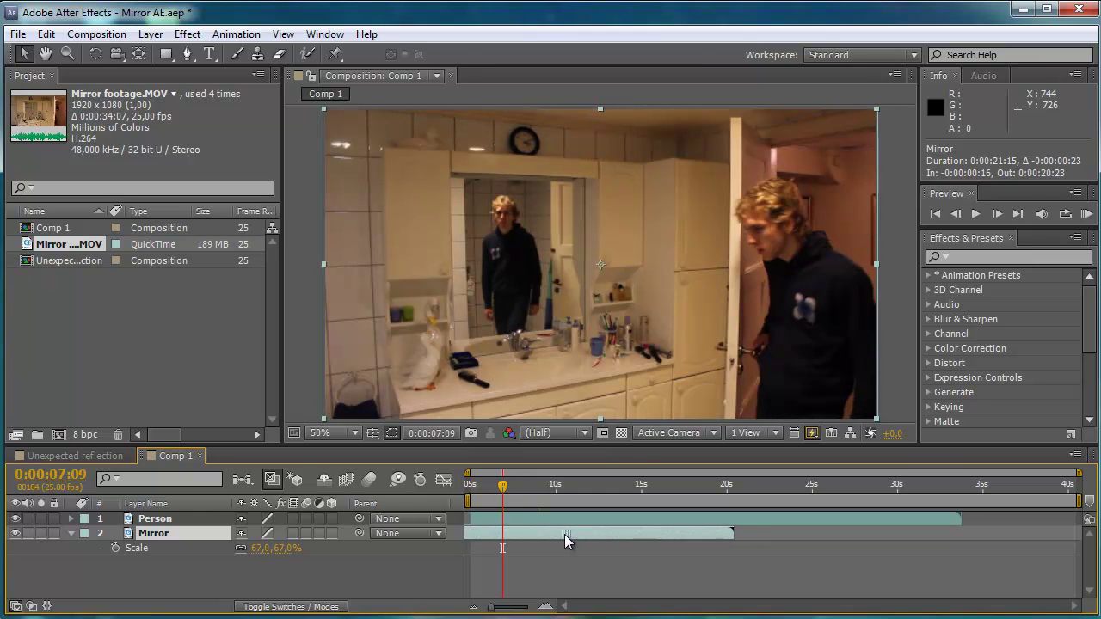
{"action": "left_click", "coordinate": [469, 489]}
{"action": "left_click", "coordinate": [471, 490]}
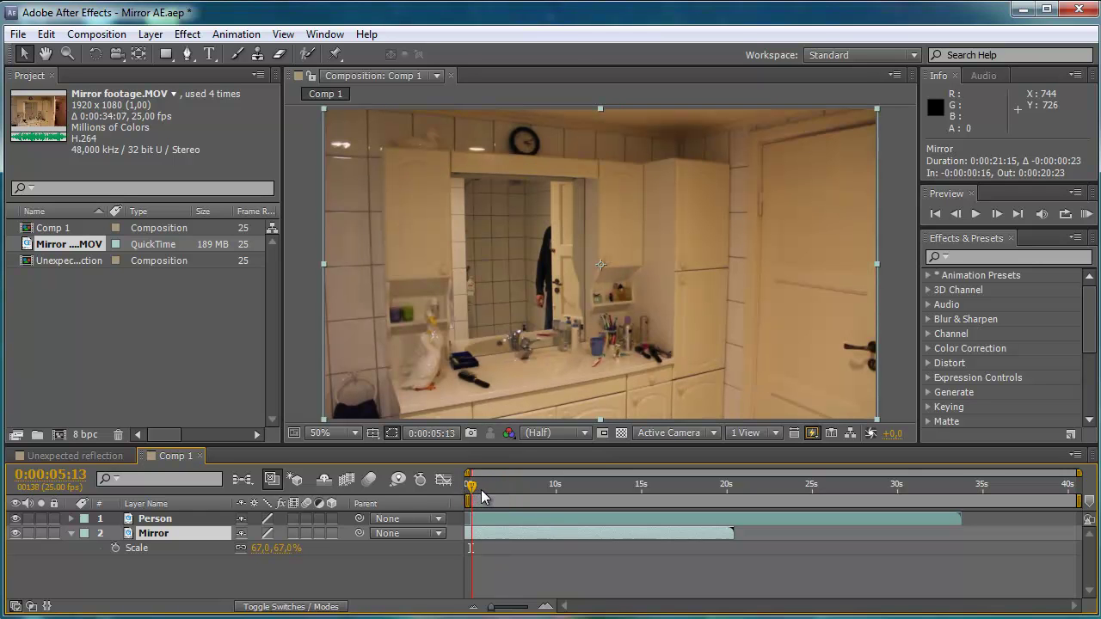
{"action": "key", "text": "space"}
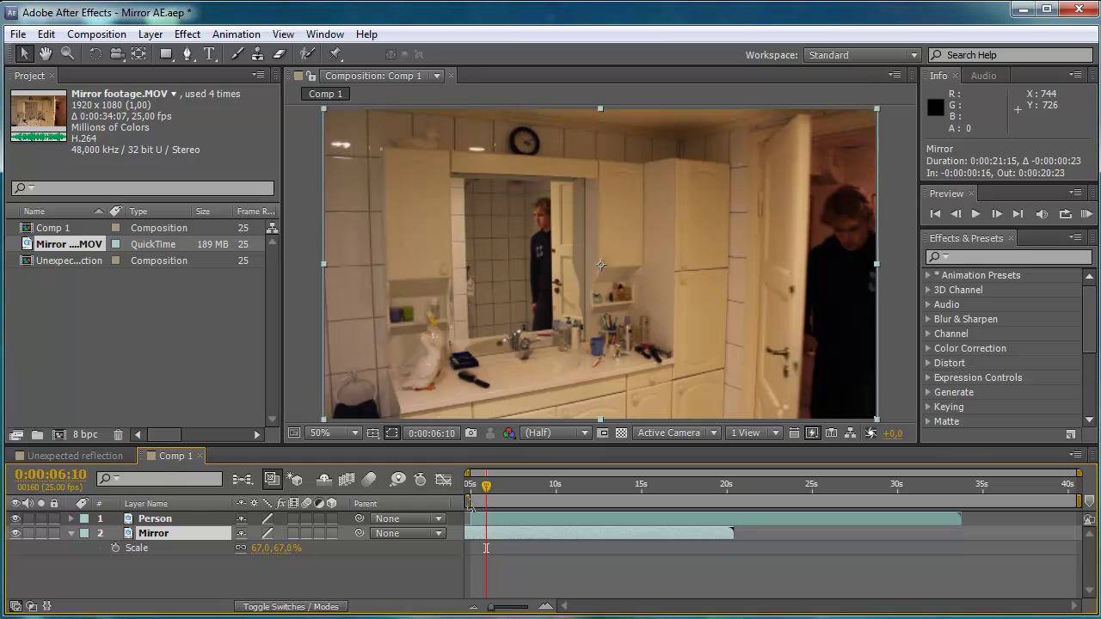
{"action": "left_click_drag", "start_coordinate": [476, 505], "coordinate": [485, 504]}
Trim the composition to the work area, then scrub from about 9 seconds to check the sunglasses reflection.
{"action": "right_click", "coordinate": [488, 503]}
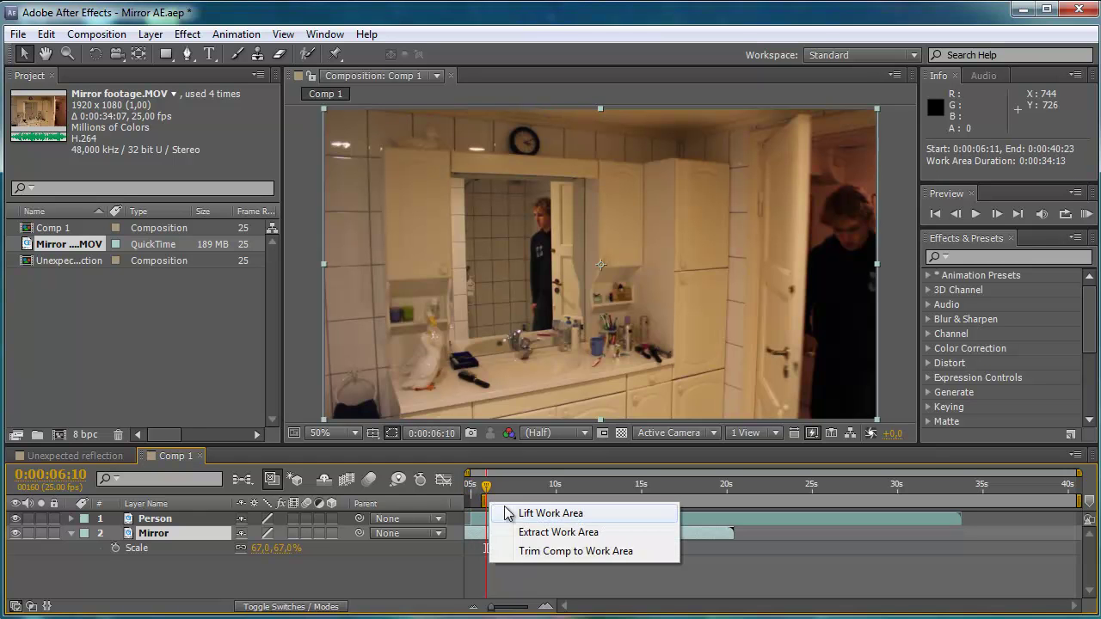
{"action": "left_click", "coordinate": [517, 551]}
{"action": "left_click", "coordinate": [522, 486]}
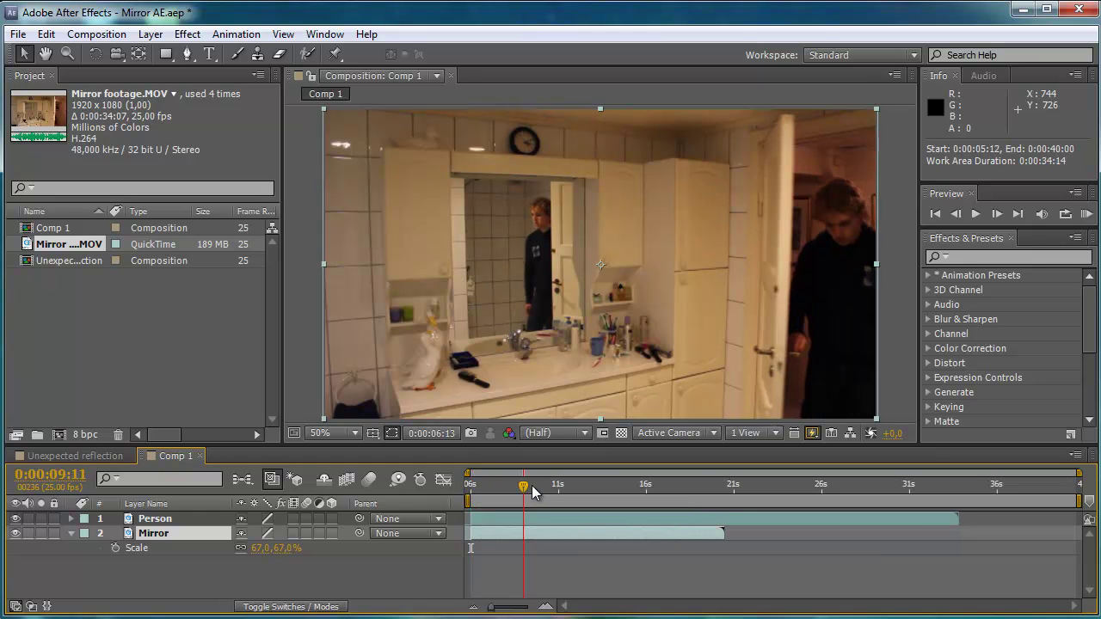
{"action": "left_click_drag", "start_coordinate": [539, 484], "coordinate": [590, 482]}
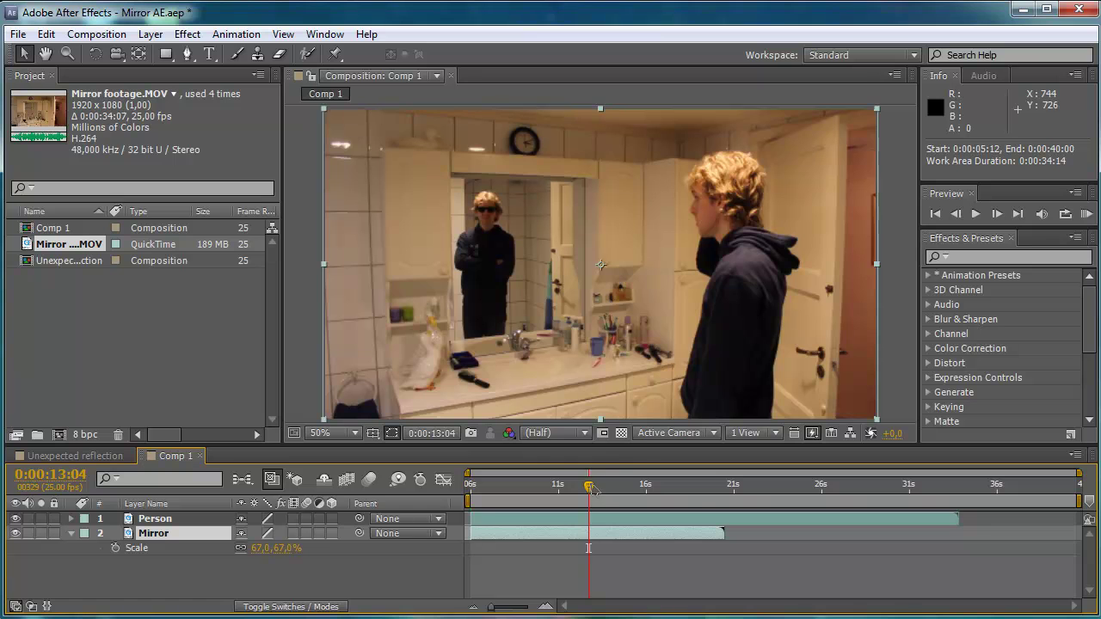
End the work area at about 14 seconds and trim the composition to it again.
{"action": "left_click", "coordinate": [610, 484]}
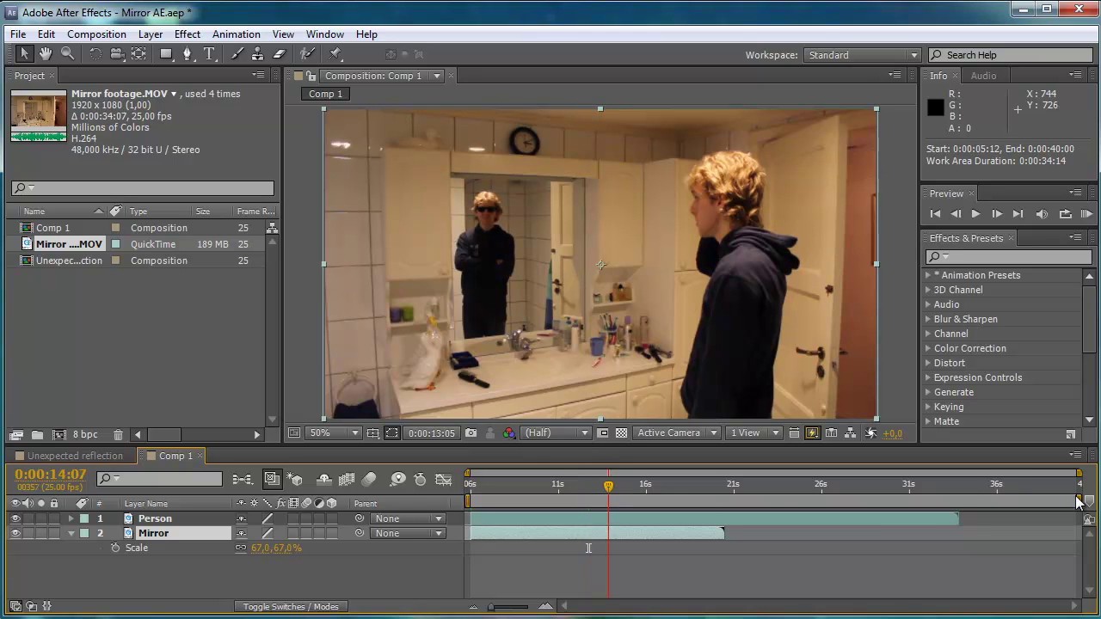
{"action": "left_click_drag", "start_coordinate": [1079, 501], "coordinate": [614, 499]}
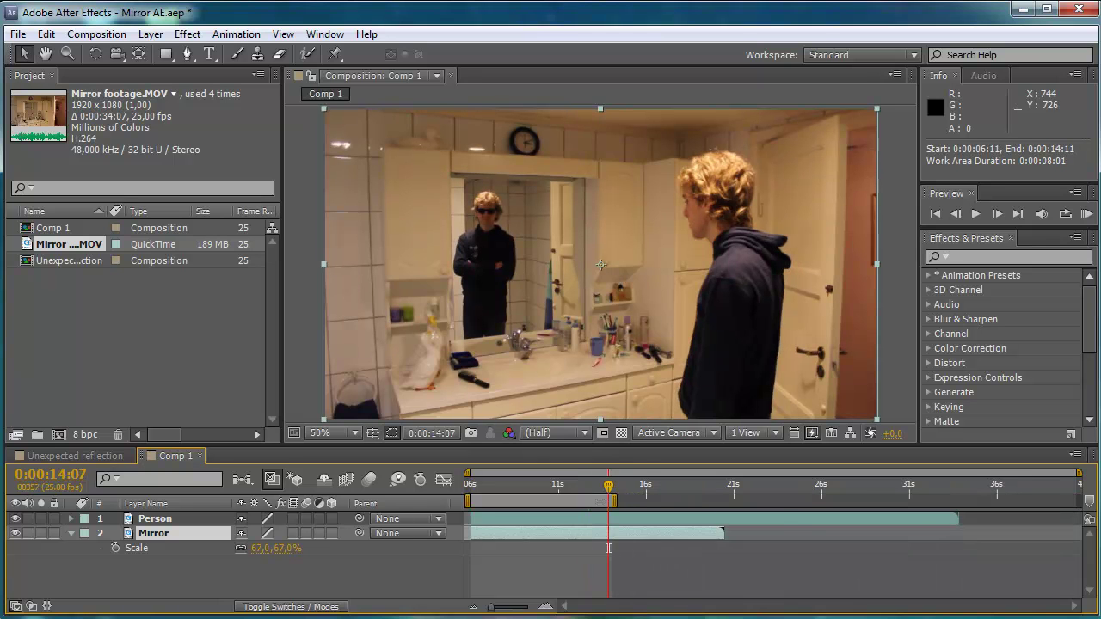
{"action": "right_click", "coordinate": [596, 503]}
{"action": "left_click", "coordinate": [615, 550]}
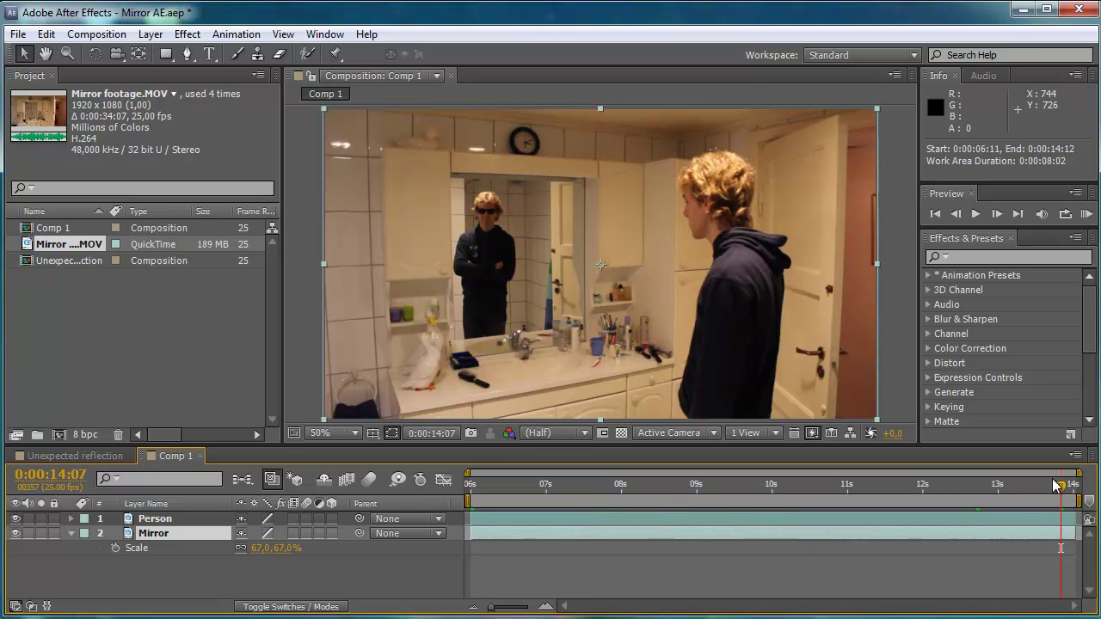
{"action": "left_click", "coordinate": [471, 487]}
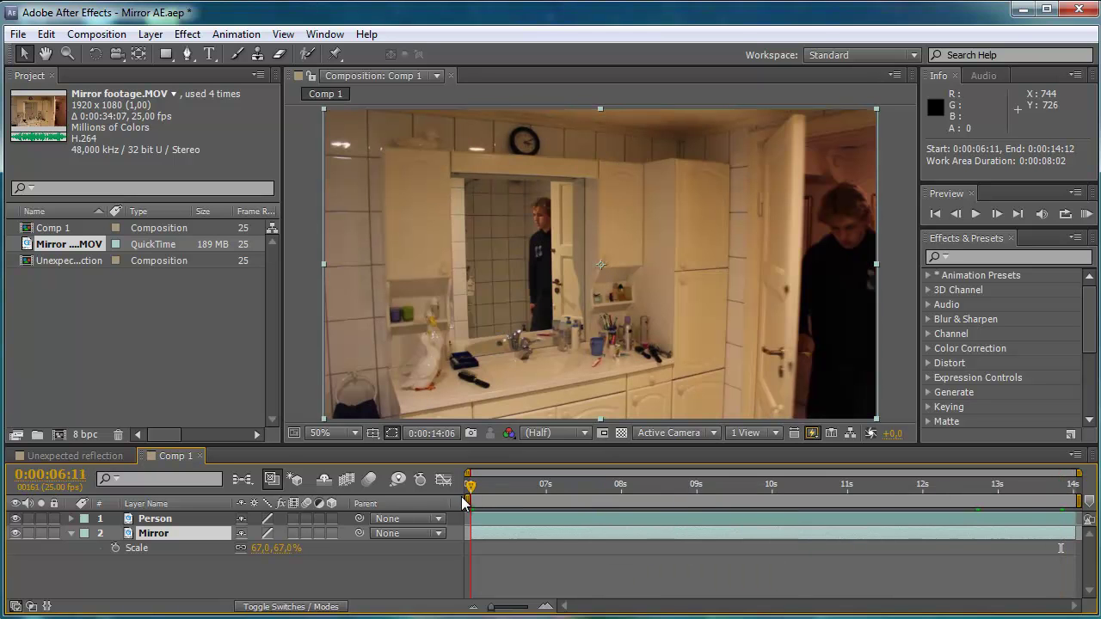
{"action": "key", "text": "KP_0"}
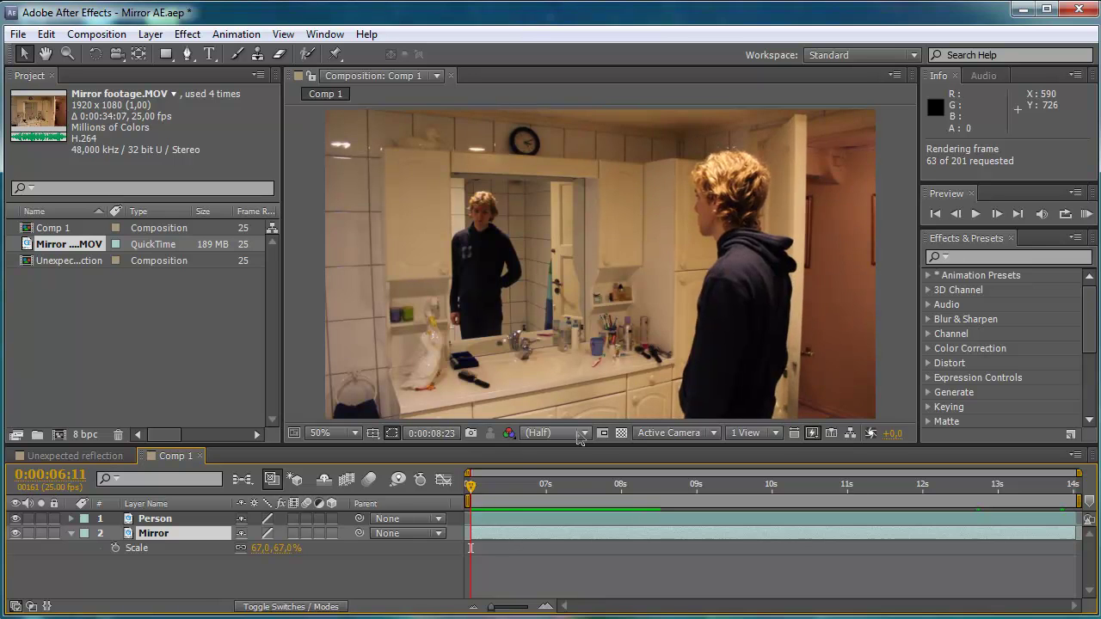
{"action": "left_click", "coordinate": [576, 432]}
{"action": "left_click", "coordinate": [577, 431]}
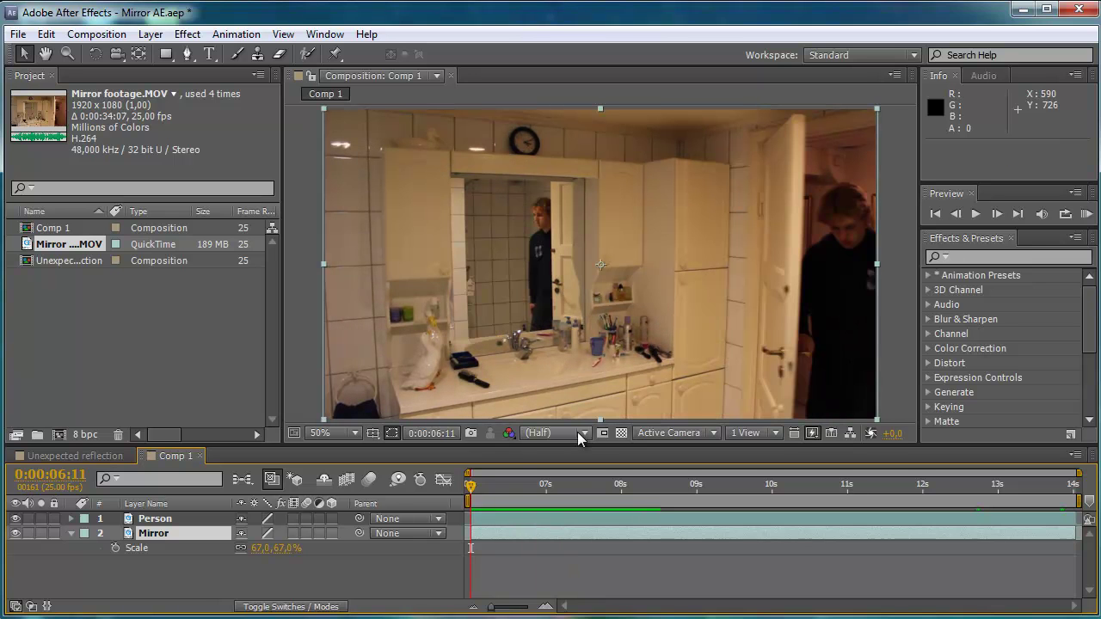